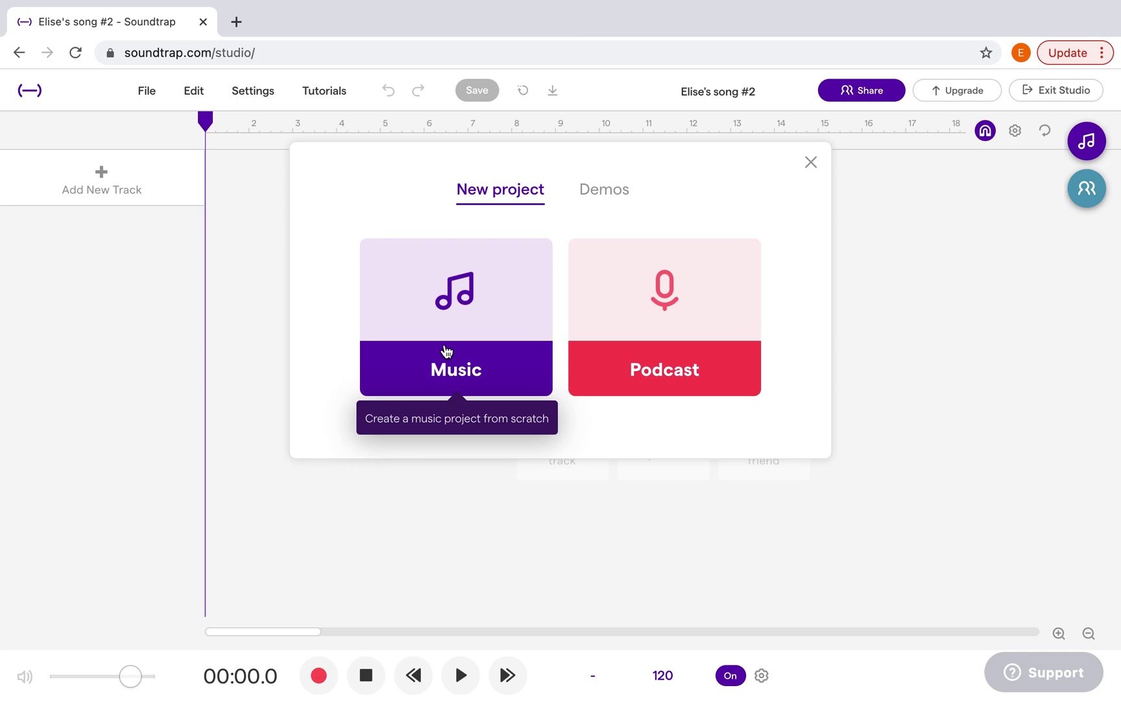
Create a new music project from scratch
click(446, 351)
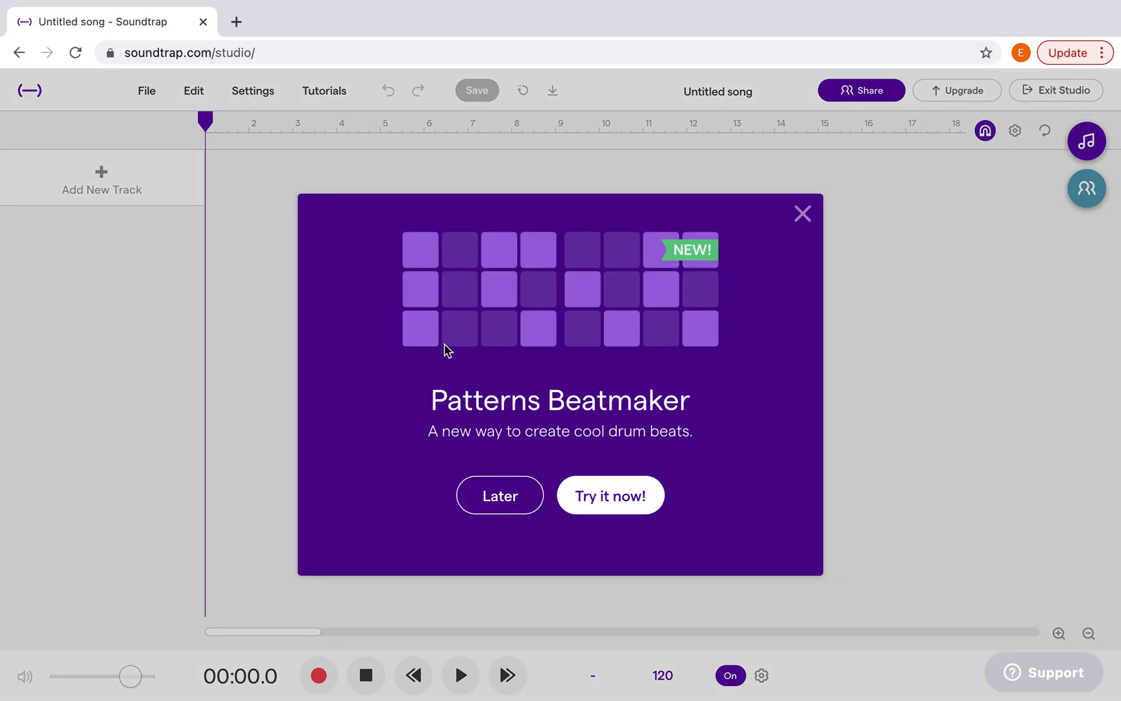
click(491, 494)
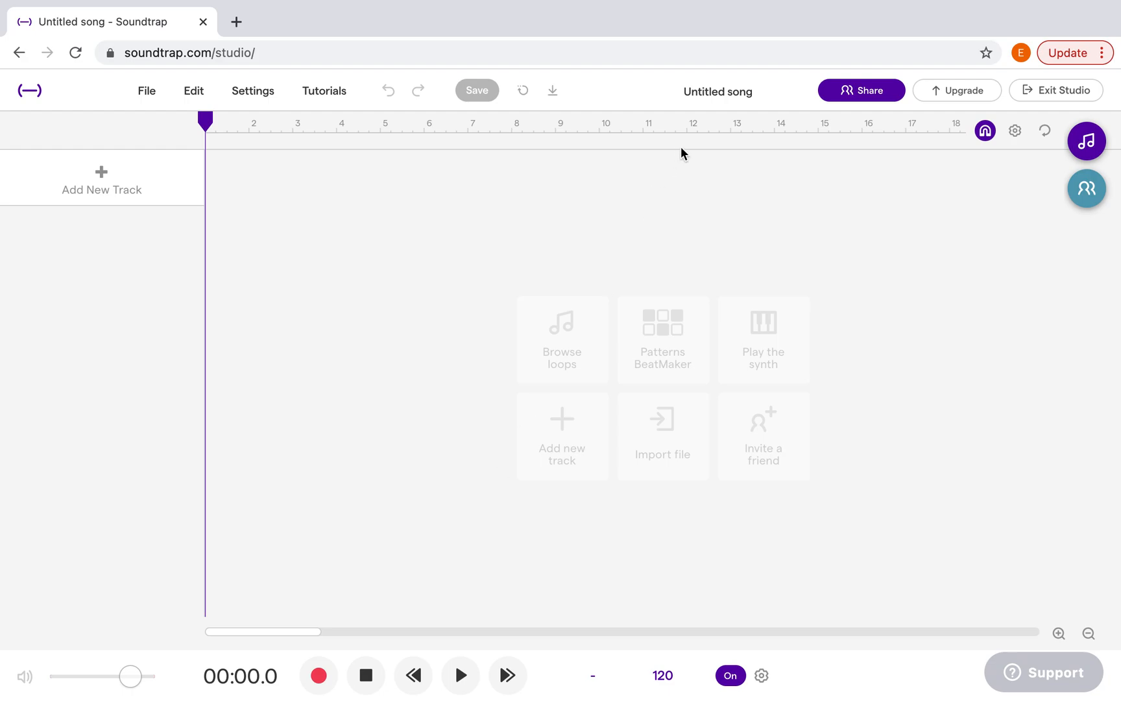
Name the song "EDM" followed by the surname and save the project
click(704, 94)
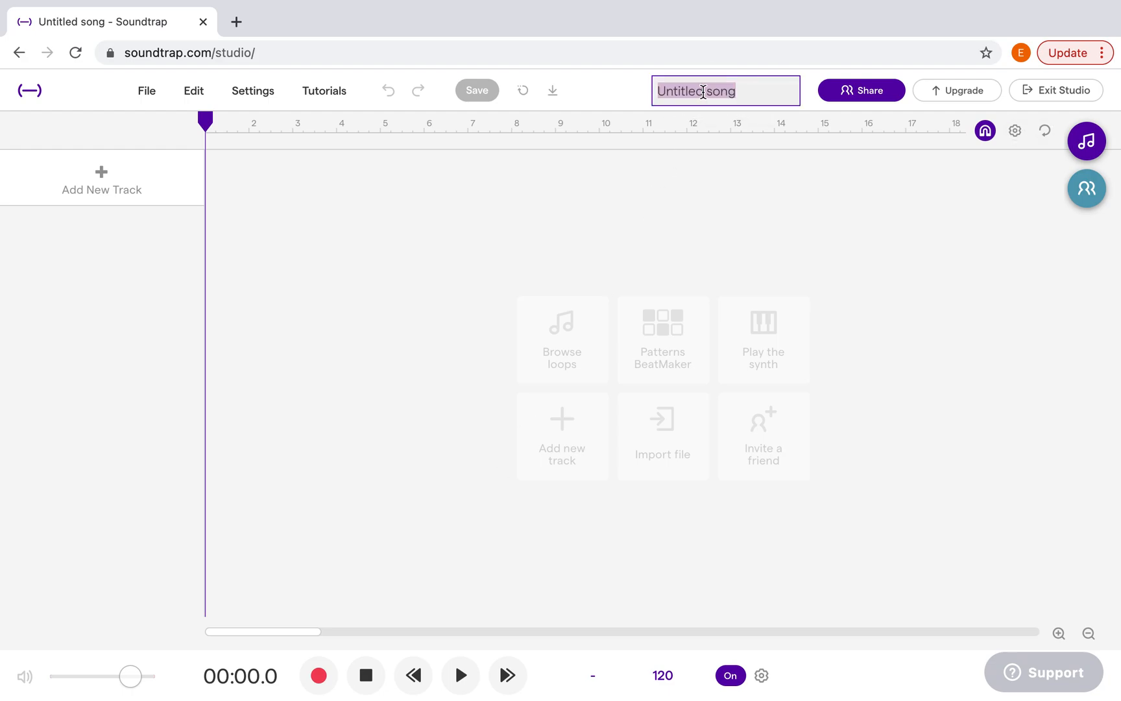
text(EDM Vellnagel)
click(634, 175)
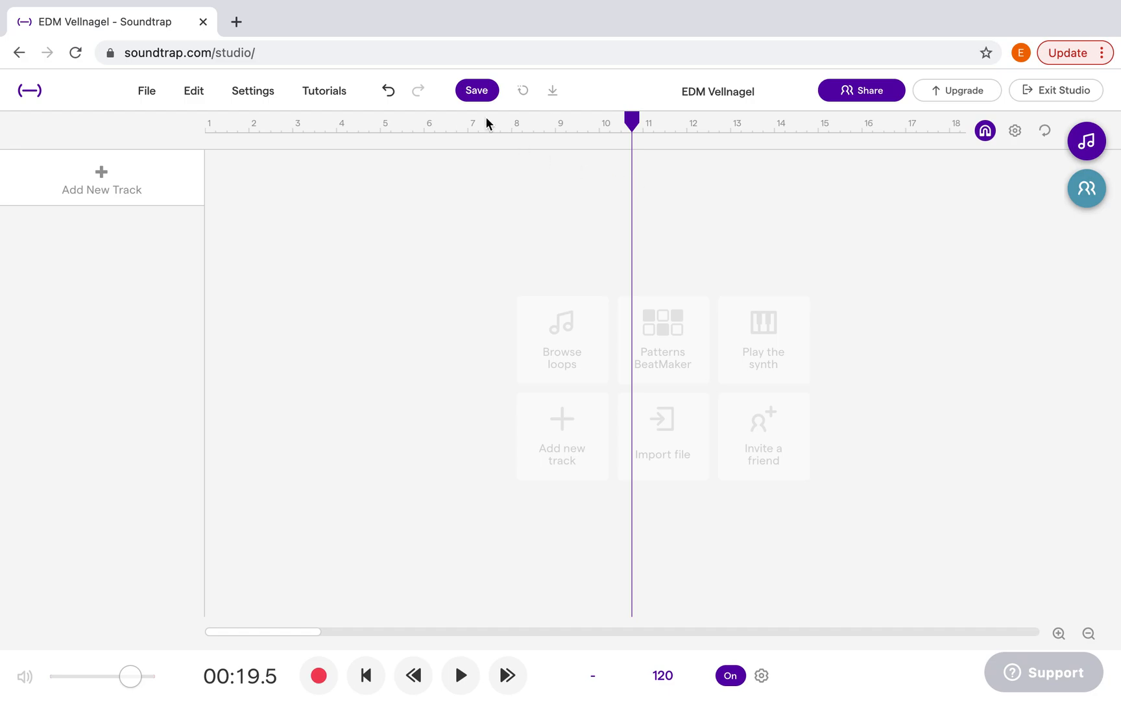
click(471, 97)
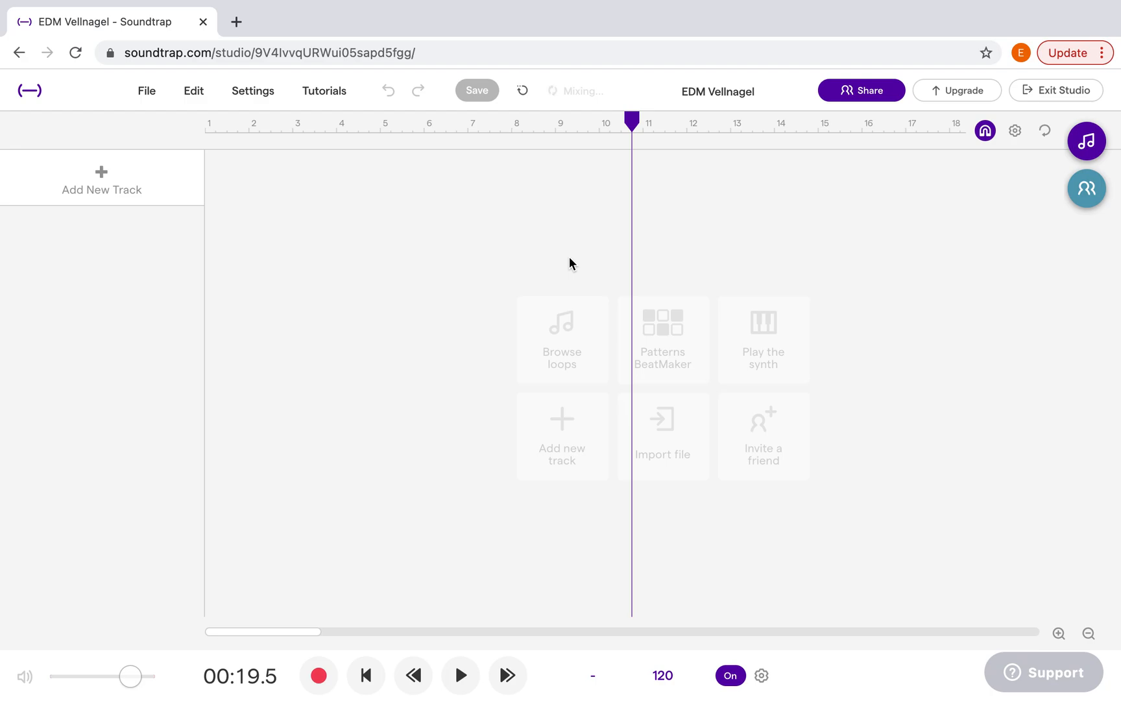
click(857, 97)
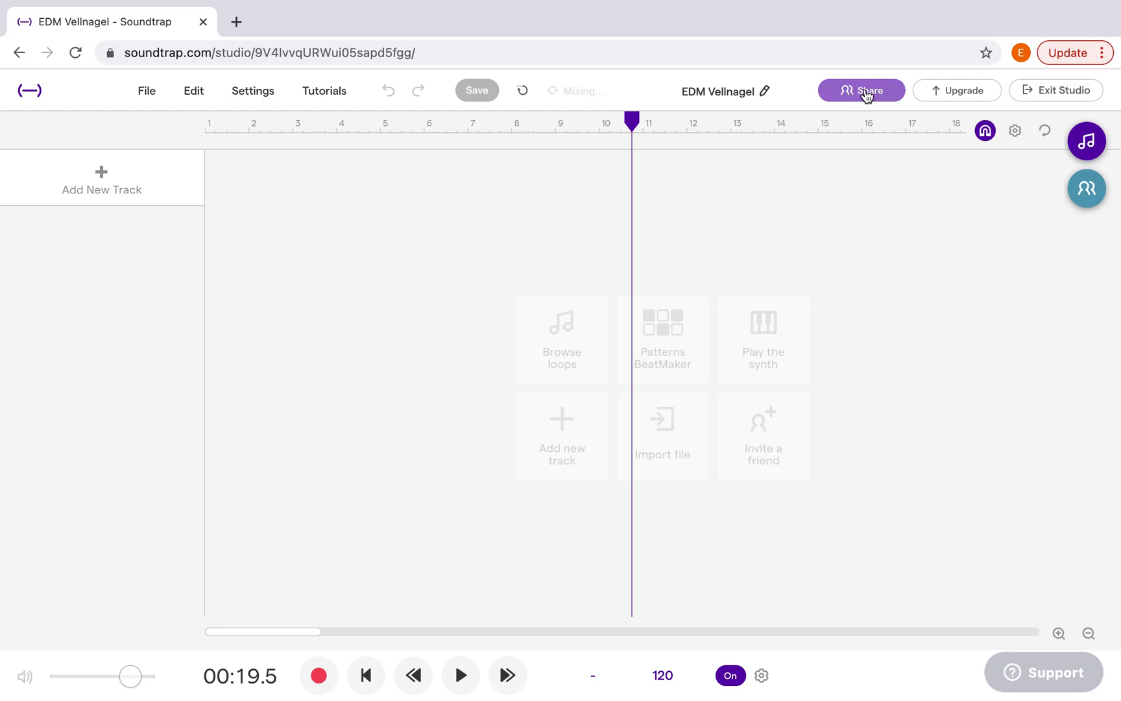
click(856, 94)
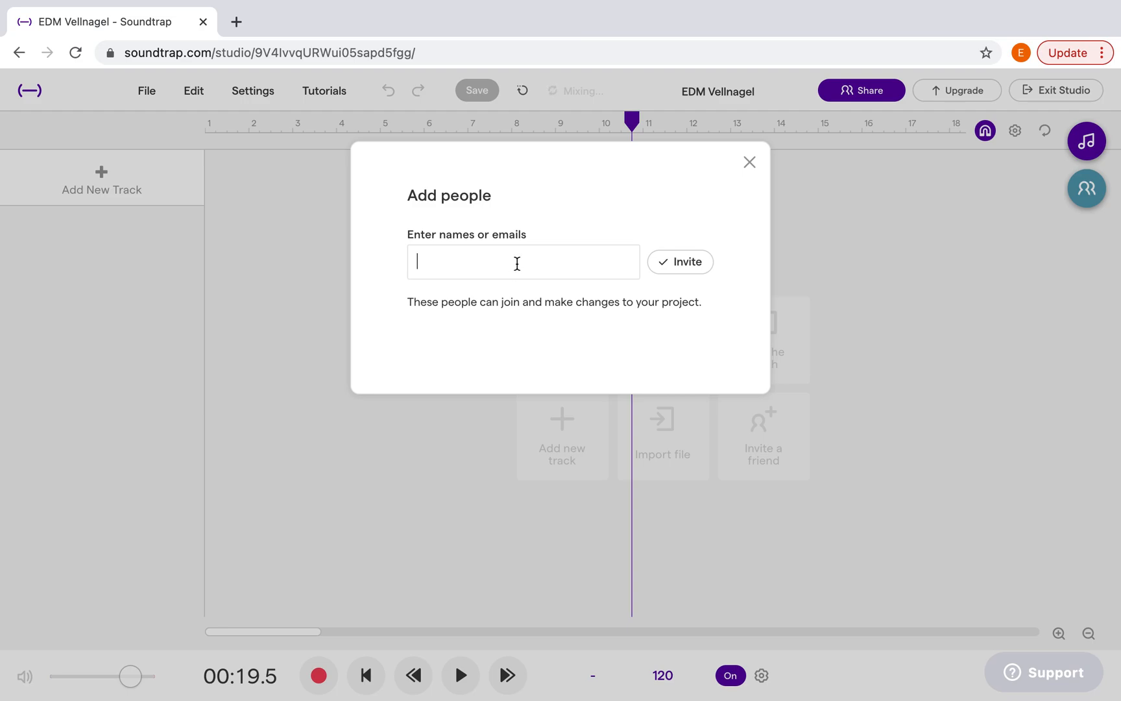
text(mpamusicdept)
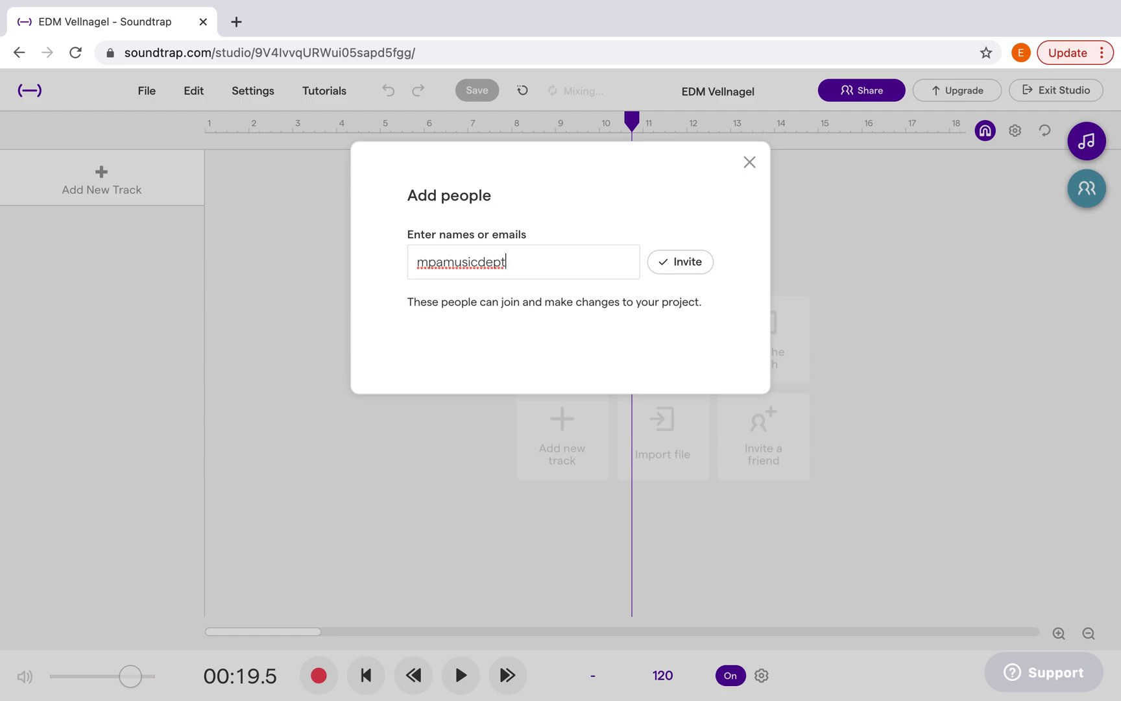
key(shift+Left)
key(shift+Left)
key(shift+Left)
key(shift+Left)
key(shift+Left)
key(shift+Left)
key(shift+Left)
key(shift+Left)
key(shift+Left)
key(shift+Left)
key(shift+Left)
key(shift+Left)
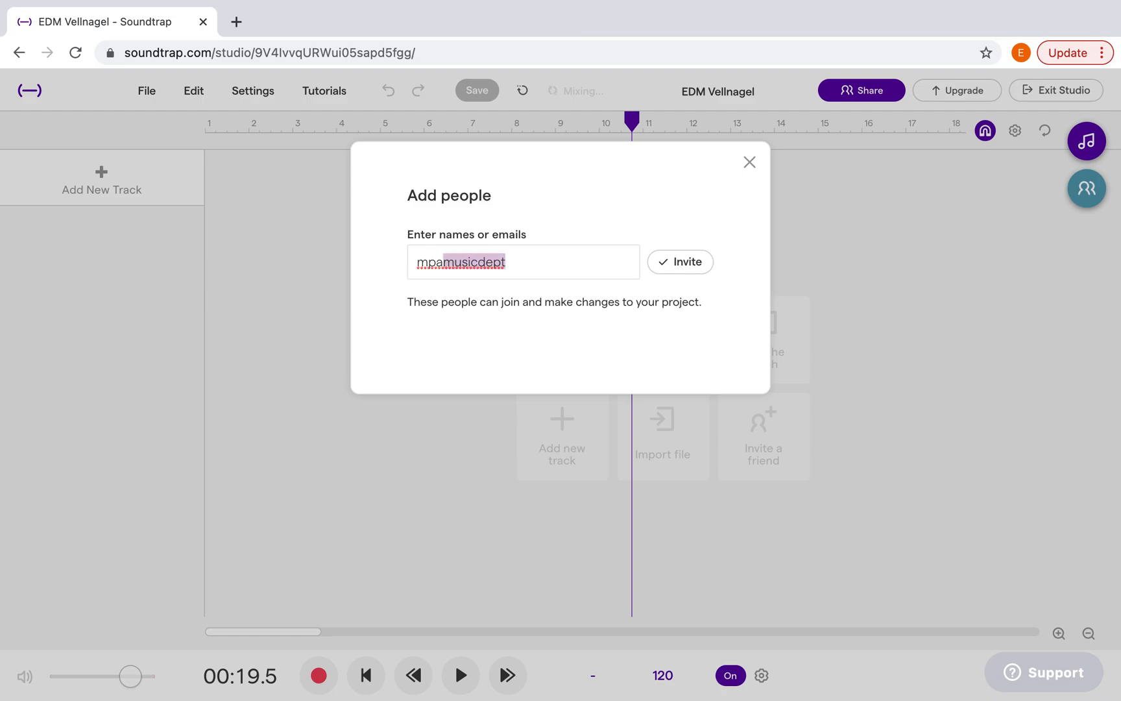
key(BackSpace)
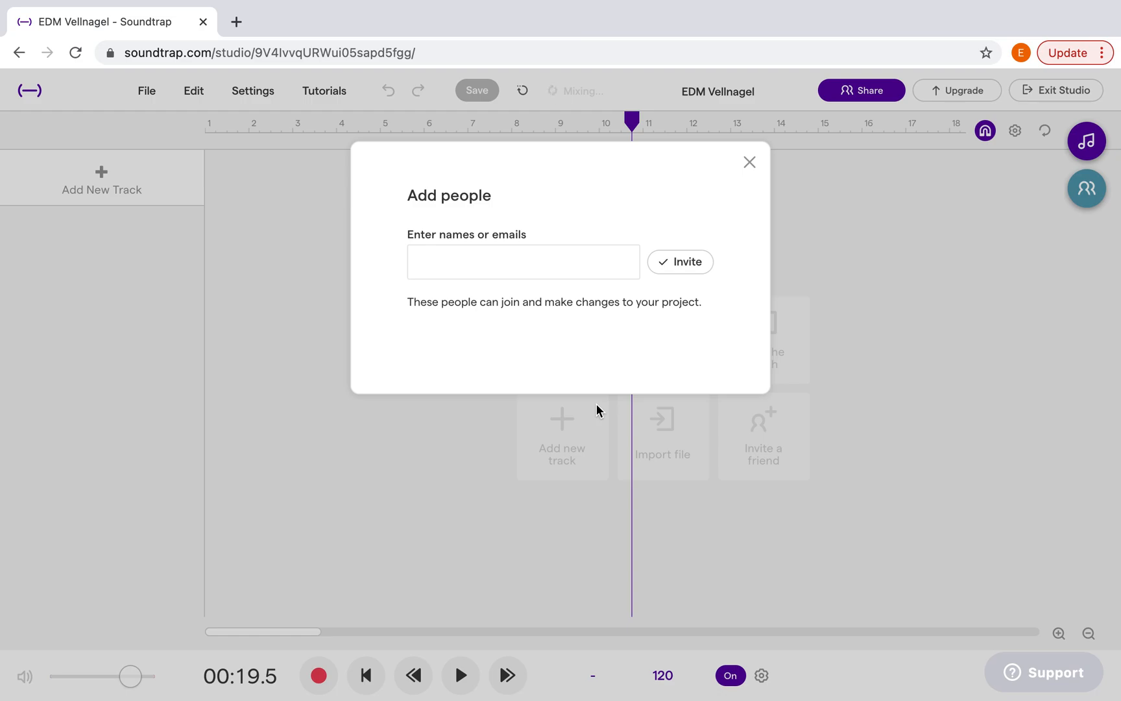
click(749, 162)
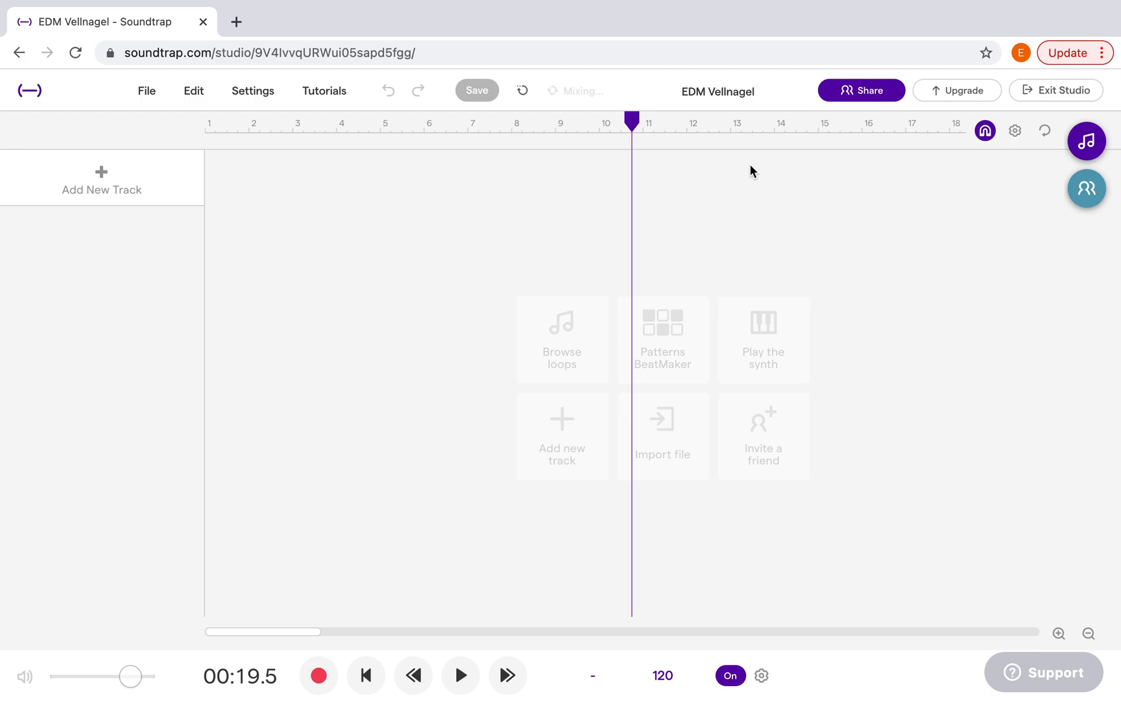
Add a Drum & beats track and move the playhead and the one-bar cycle region to the start of bar 1
click(94, 185)
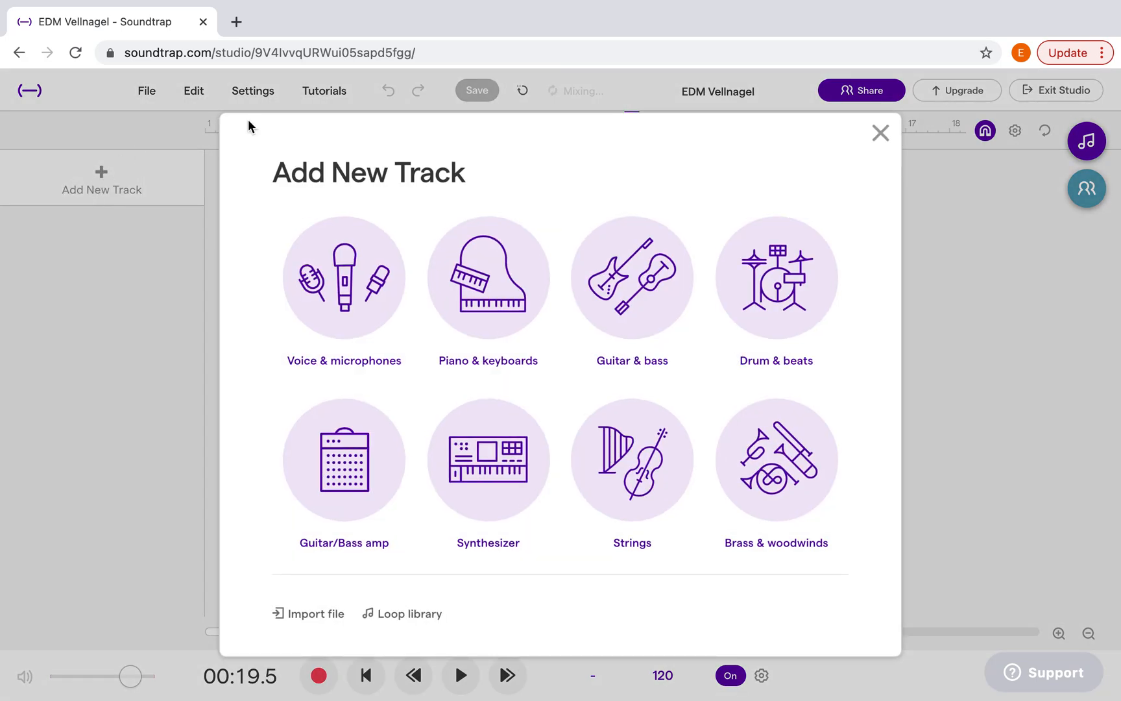
click(751, 284)
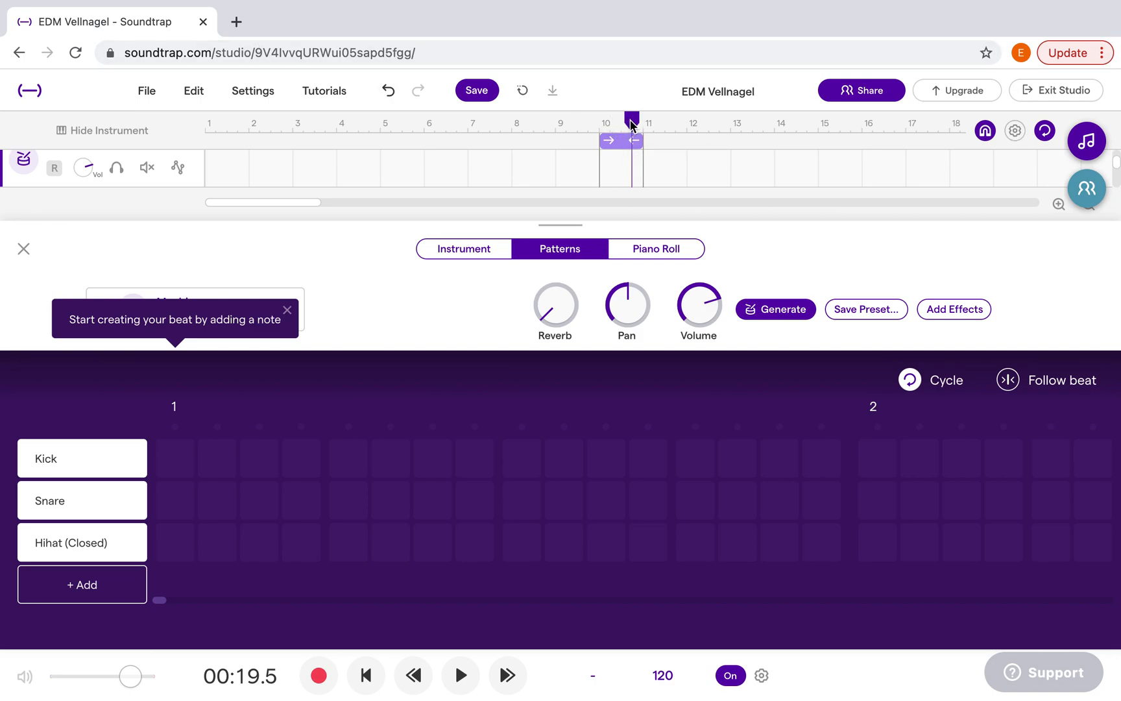
drag(633, 124, 182, 122)
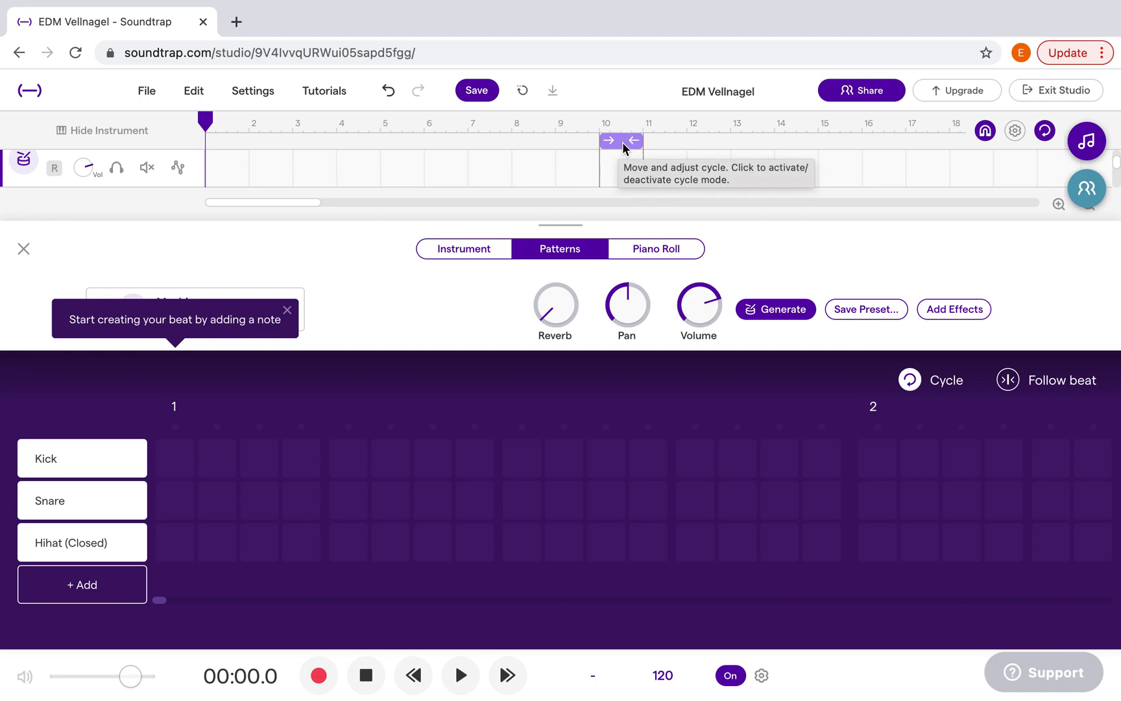
drag(622, 147, 200, 148)
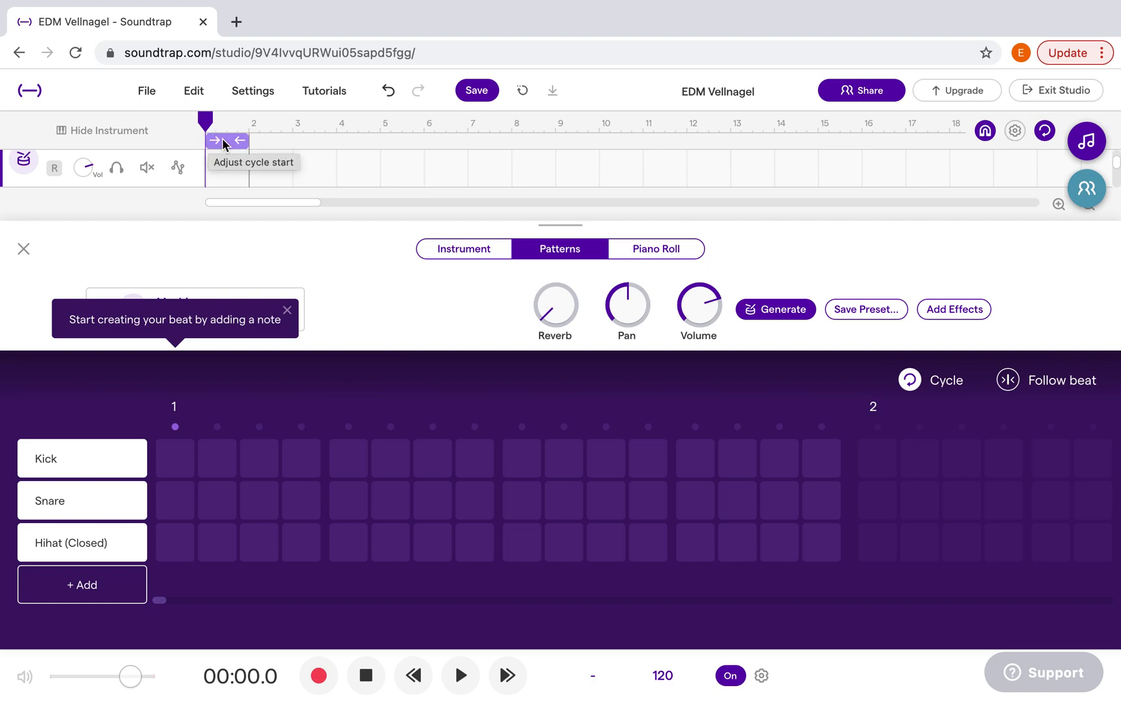
click(1044, 132)
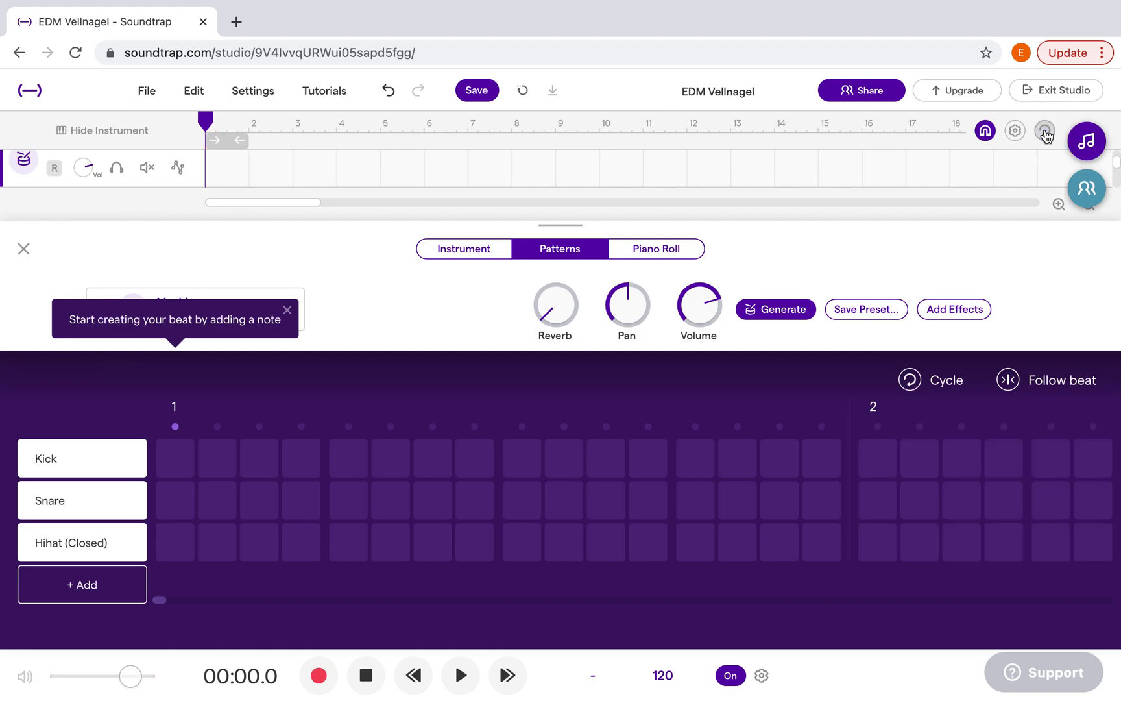
click(1044, 132)
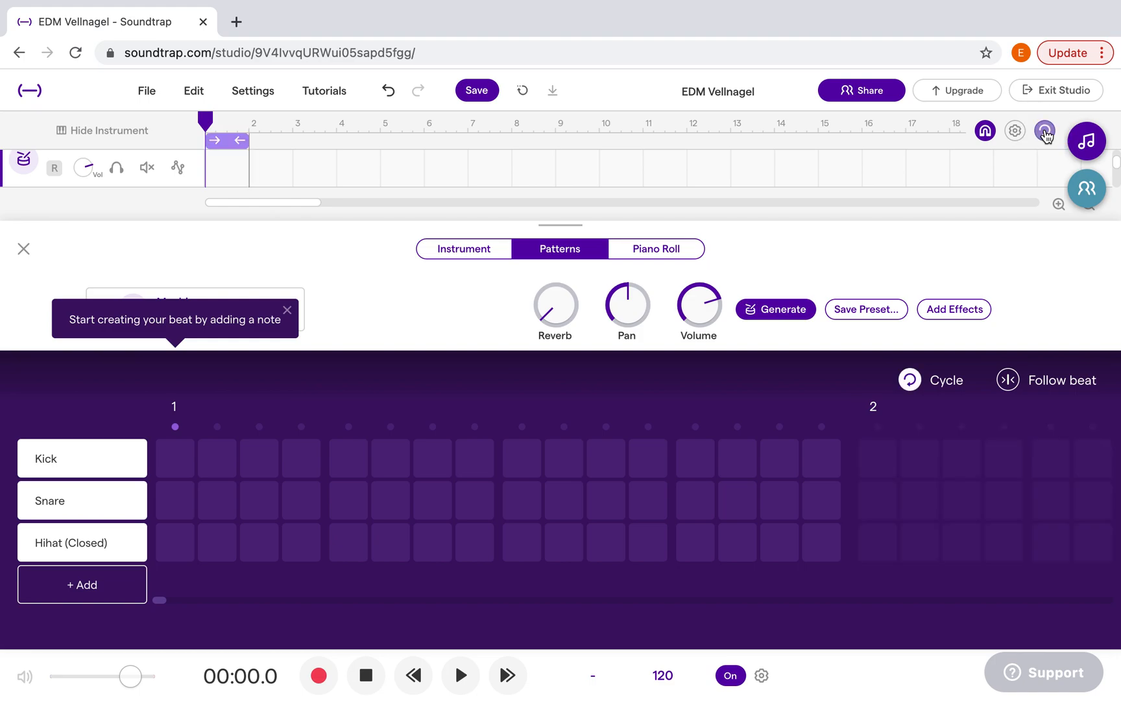
click(208, 120)
drag(208, 121, 186, 107)
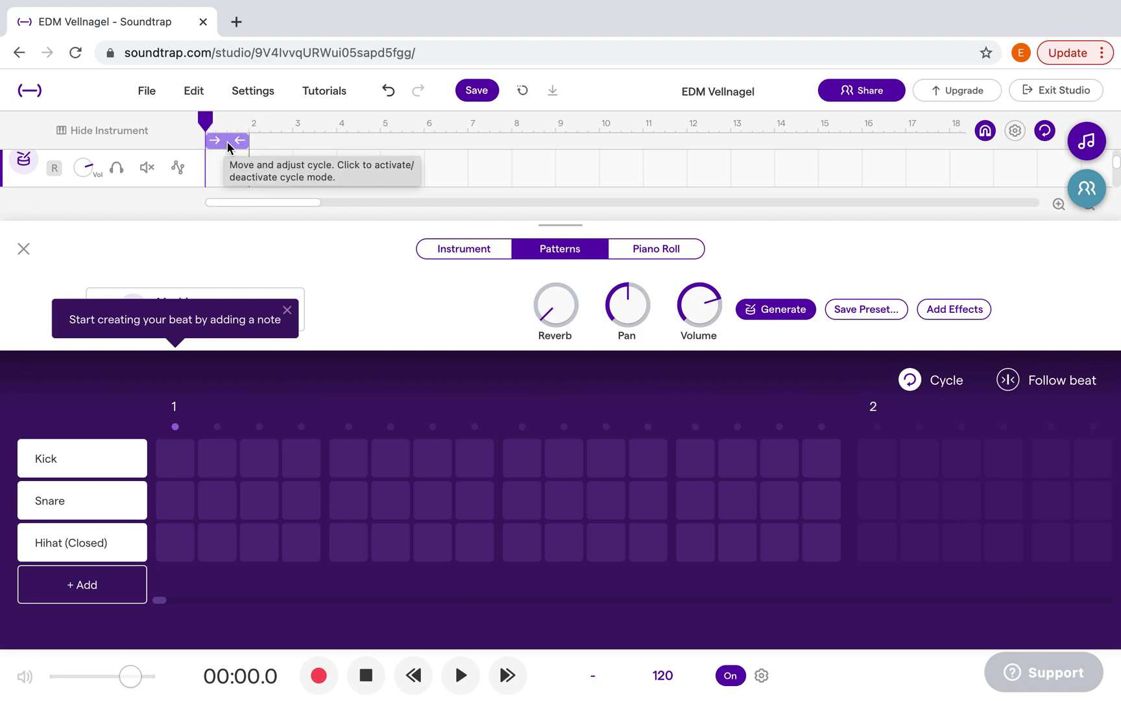
mouse_move(238, 139)
mouse_down()
mouse_move(546, 166)
mouse_move(539, 149)
mouse_move(231, 144)
mouse_up()
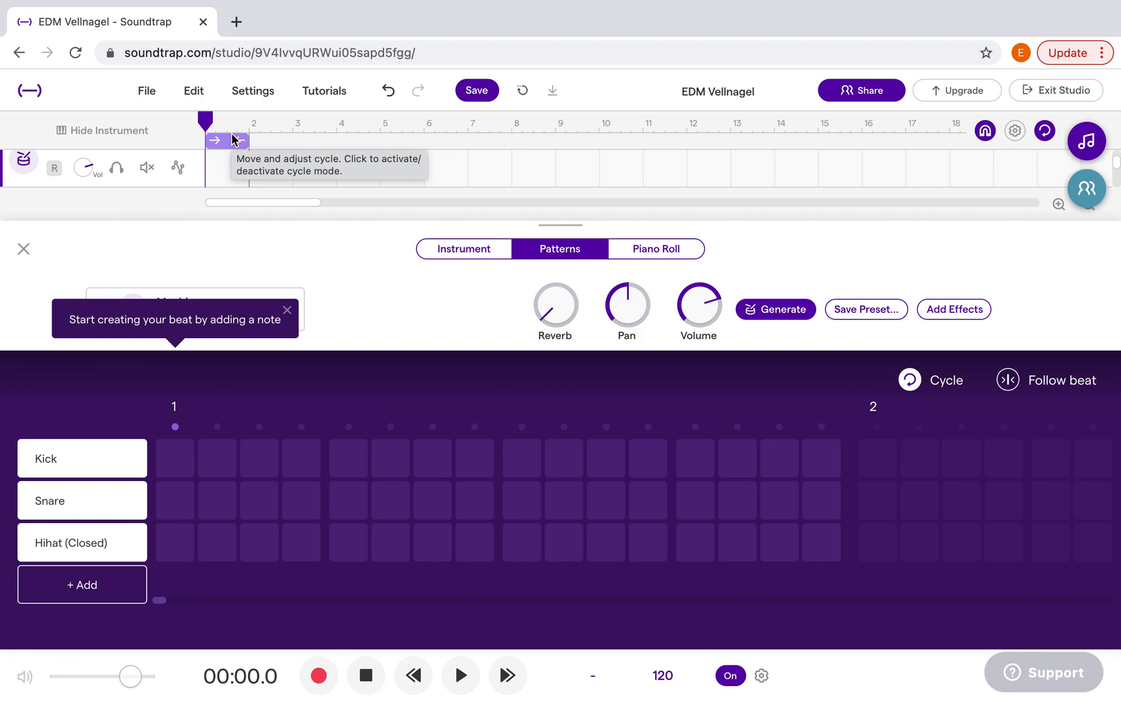
Dismiss the beat hint and place Kick notes on steps 1, 5, 9 and 13 of bar 1 in the pattern grid
click(284, 311)
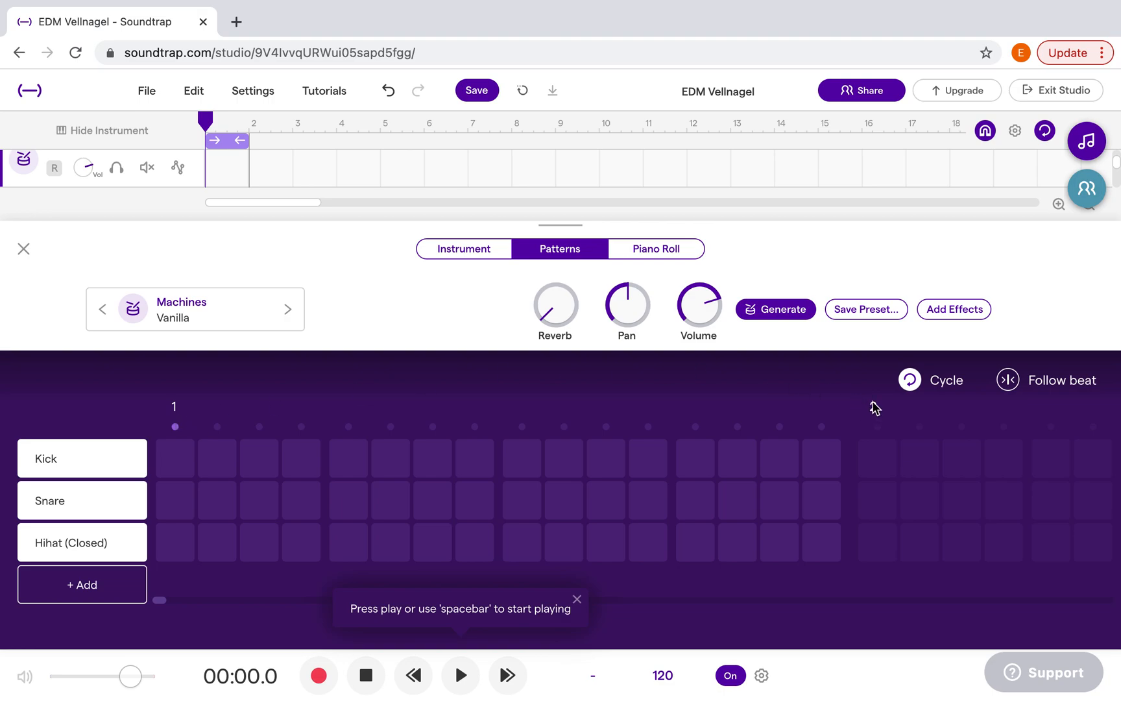
click(346, 458)
click(520, 459)
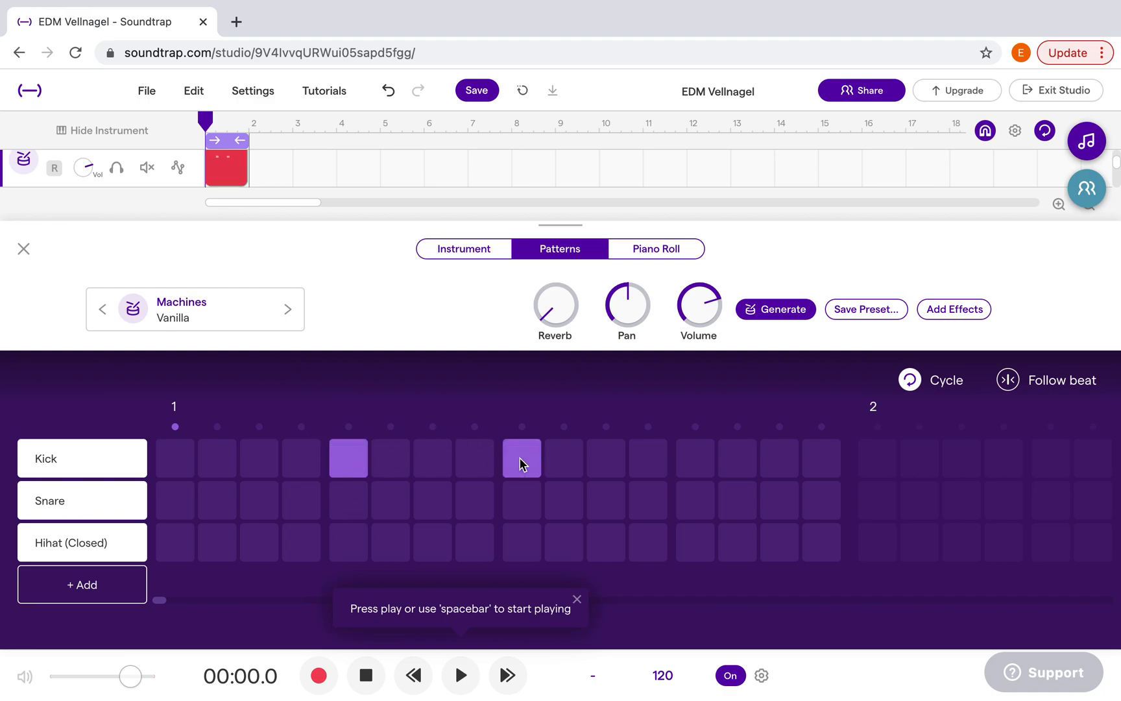
click(696, 467)
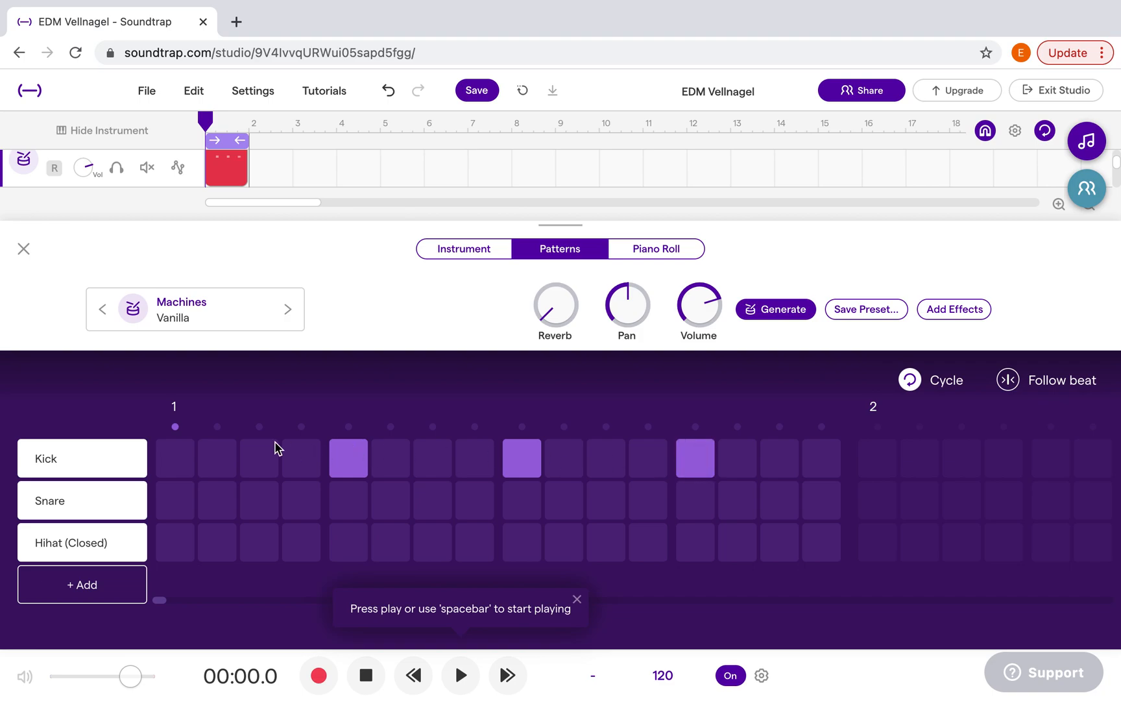
click(178, 458)
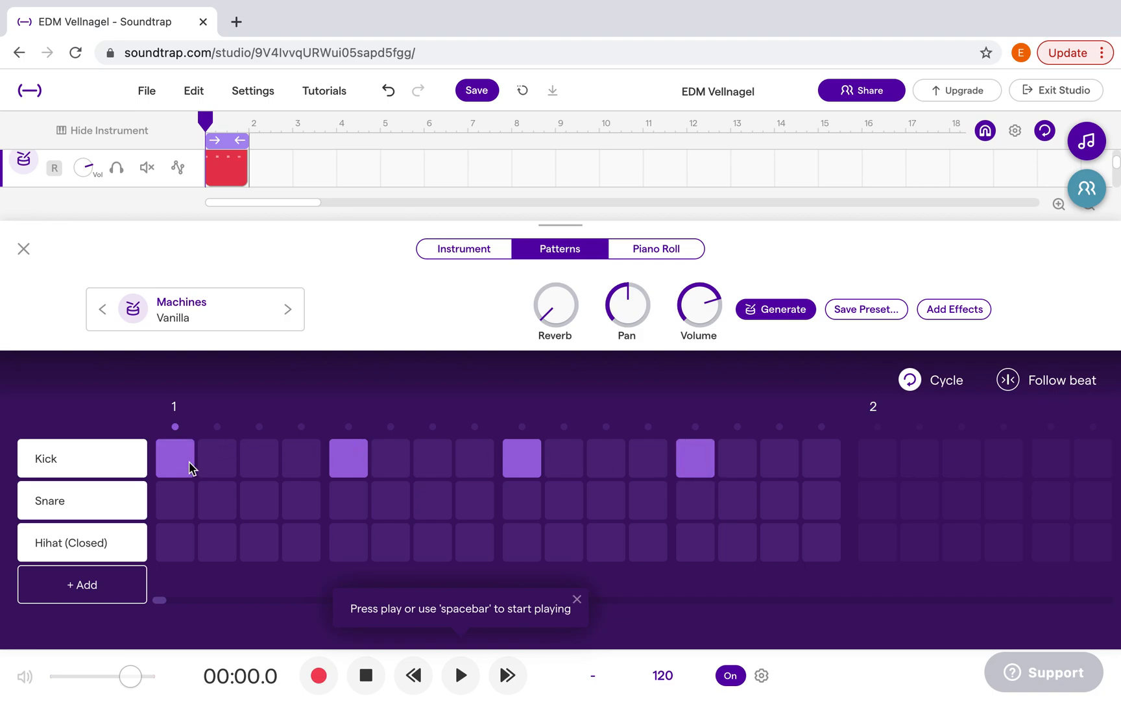
click(219, 462)
click(219, 464)
click(175, 456)
click(174, 456)
Play back the kick pattern with the metronome on, and again after turning the metronome off
click(458, 677)
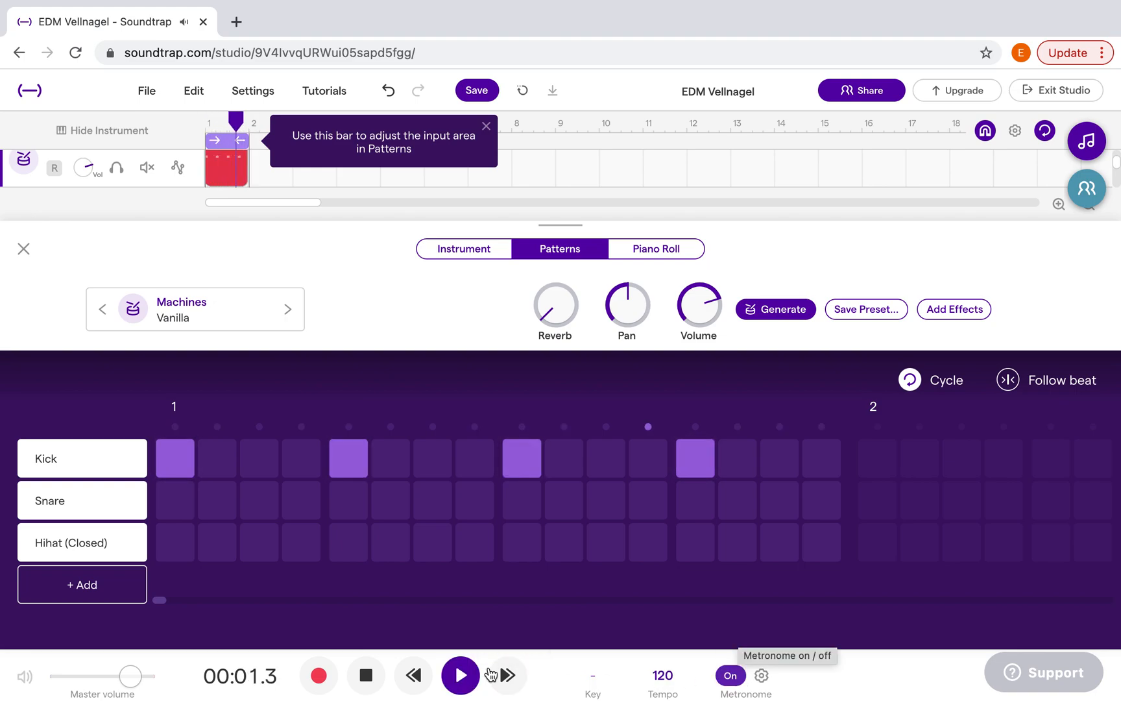
click(461, 678)
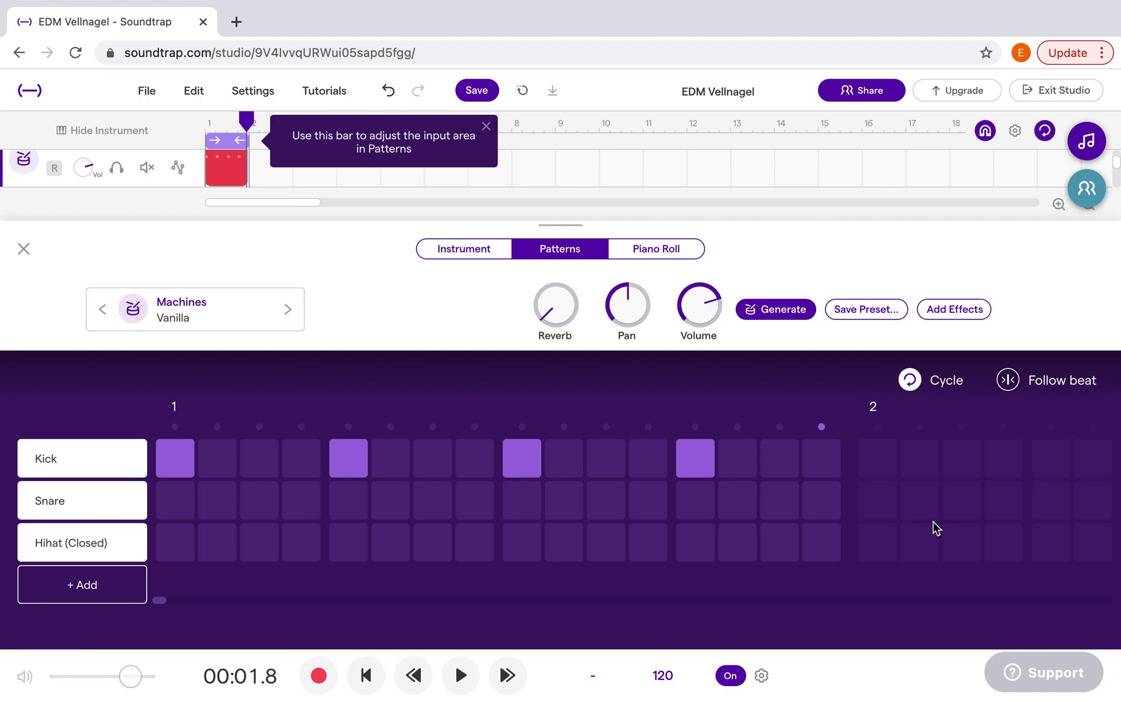
click(731, 677)
mouse_move(109, 449)
click(462, 681)
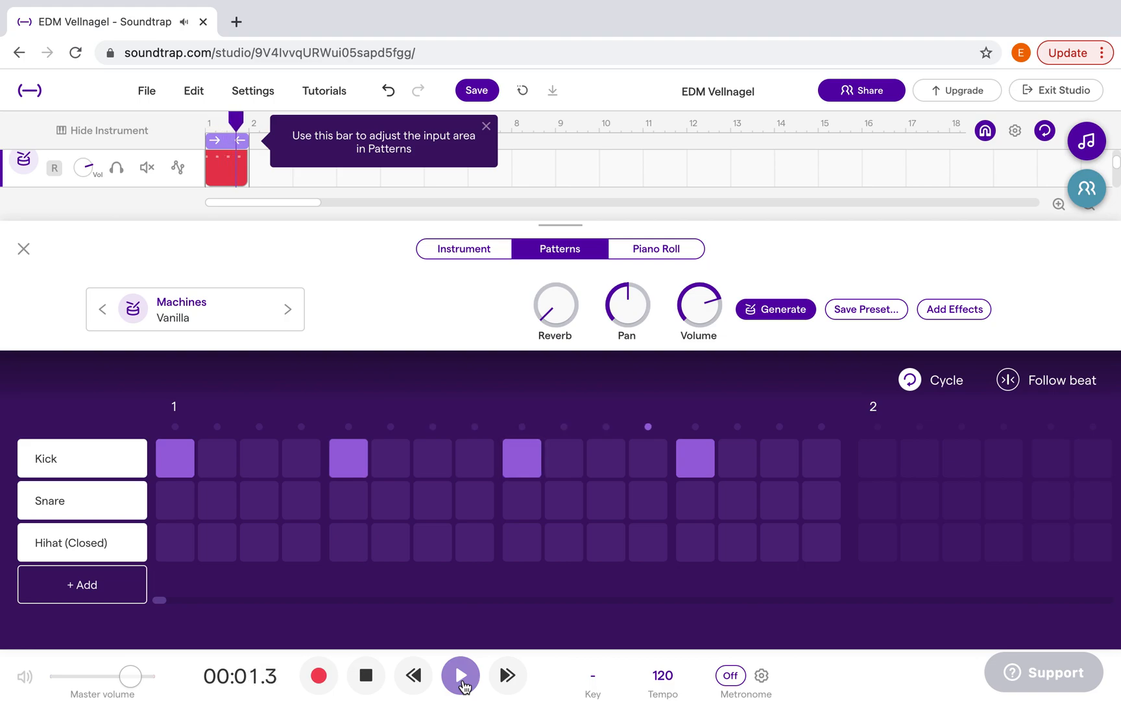
click(462, 682)
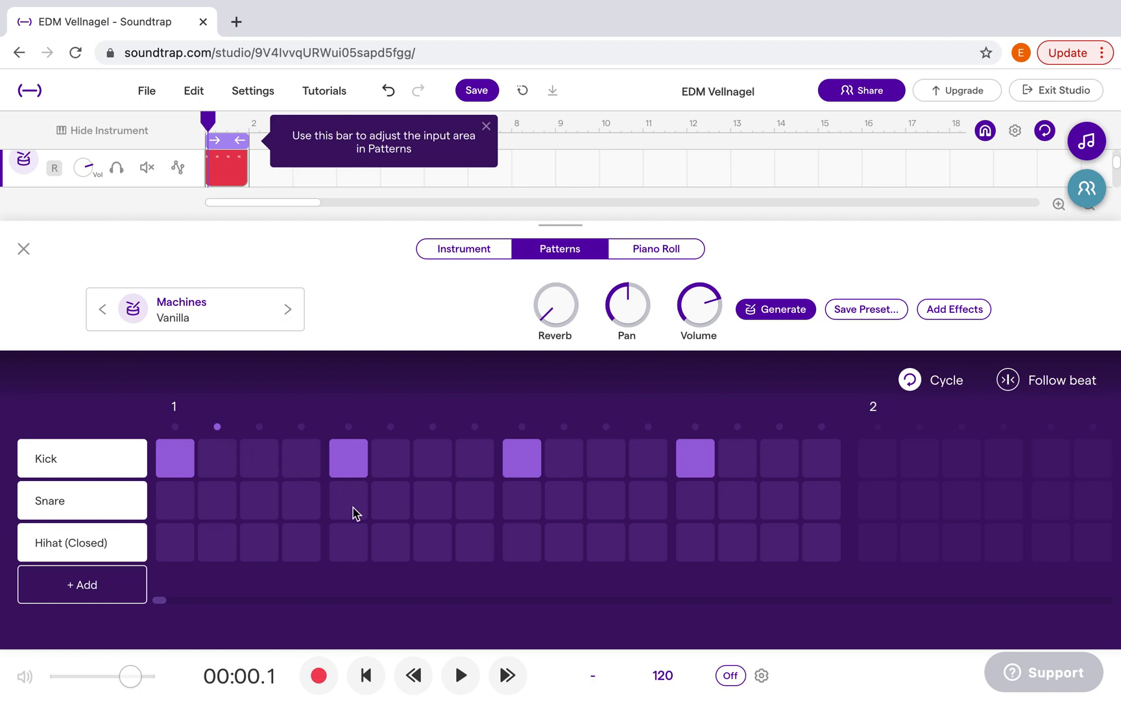
Place Snare notes on steps 5 and 13 of bar 1 and play back the kick and snare pattern
click(696, 509)
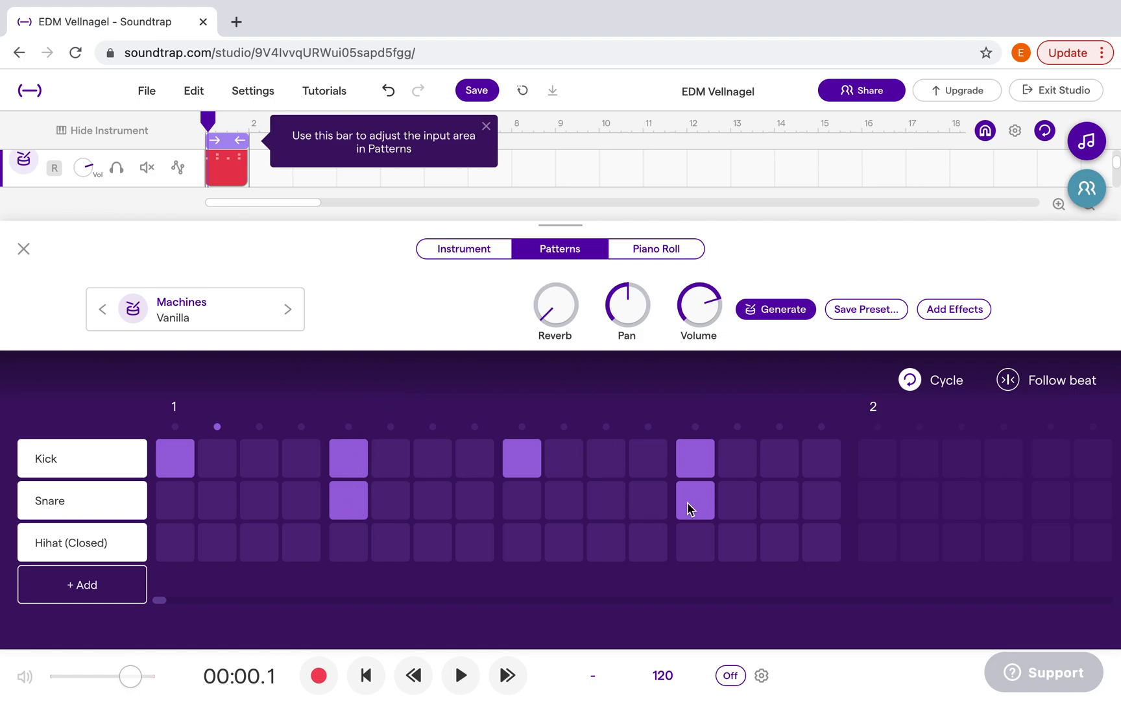
click(462, 674)
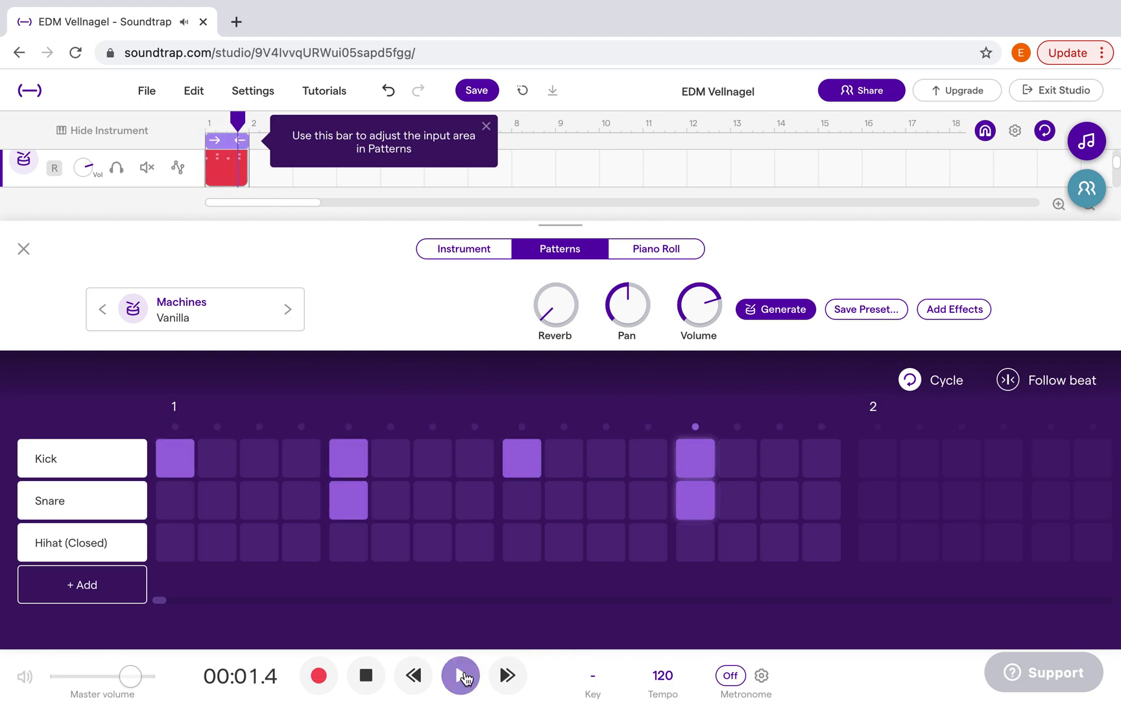
click(462, 674)
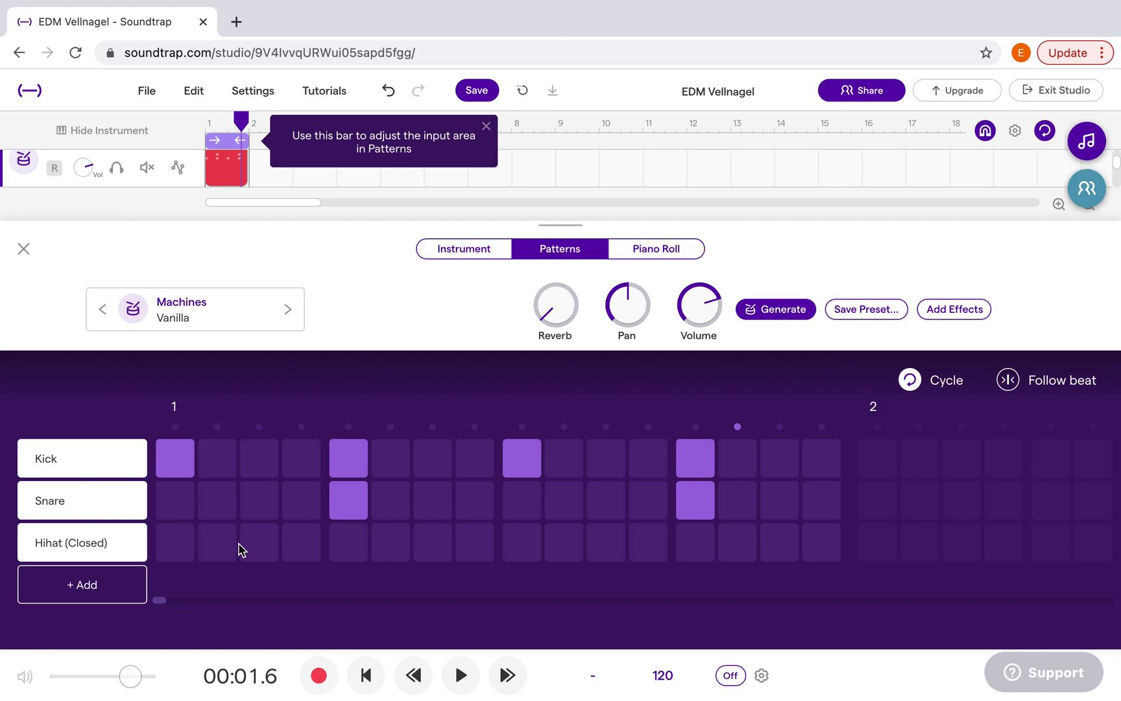
Place Hihat (Closed) notes on steps 1, 5, 9 and 13 of bar 1 and play the beat from the start
click(180, 546)
click(344, 547)
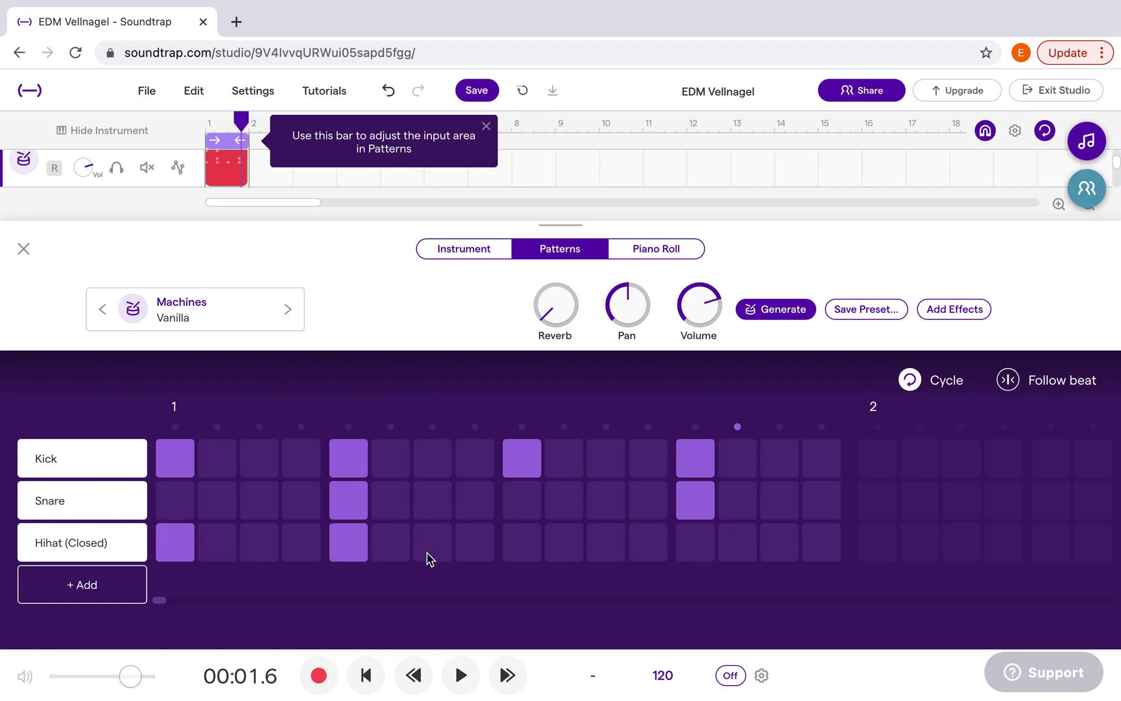
click(525, 548)
click(704, 547)
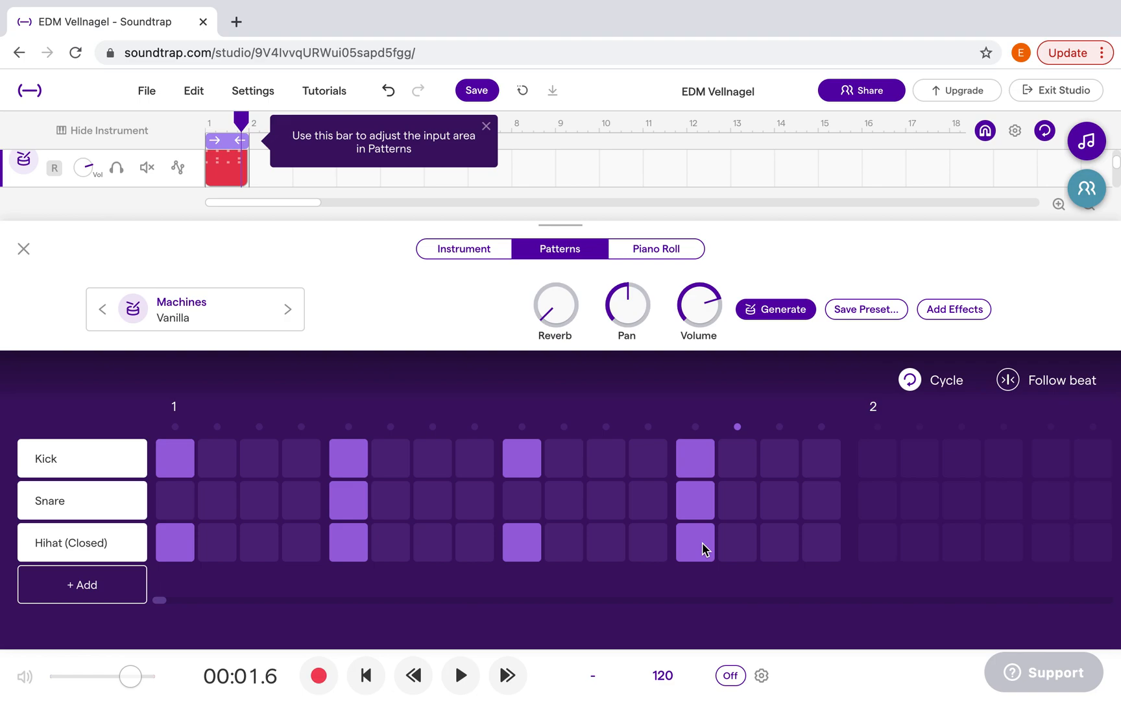
click(381, 680)
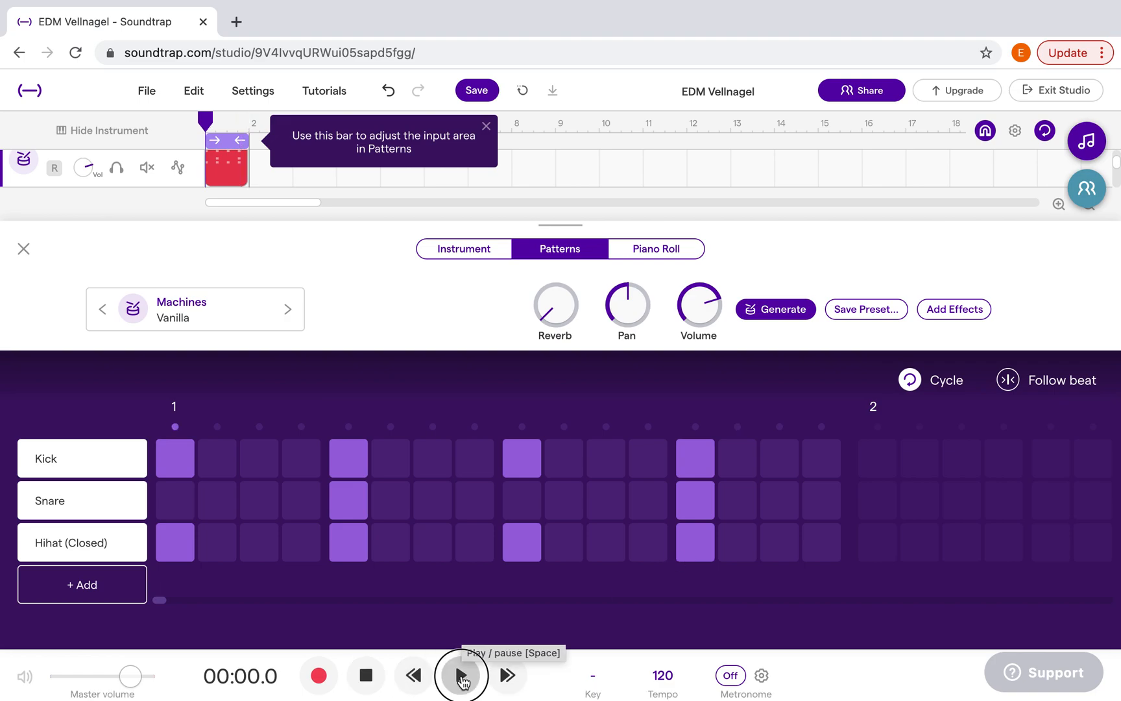
click(461, 678)
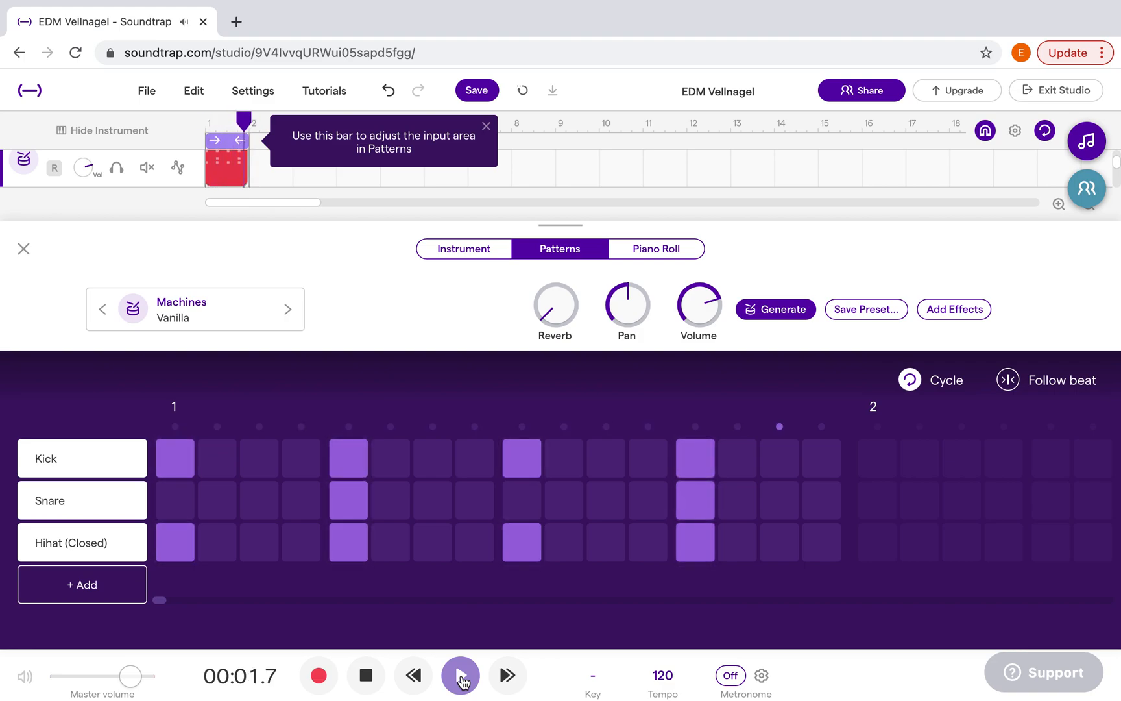
Pause playback, add Hihat (Closed) notes on steps 3, 7, 11 and 15 of bar 1, and play back the beat
click(461, 678)
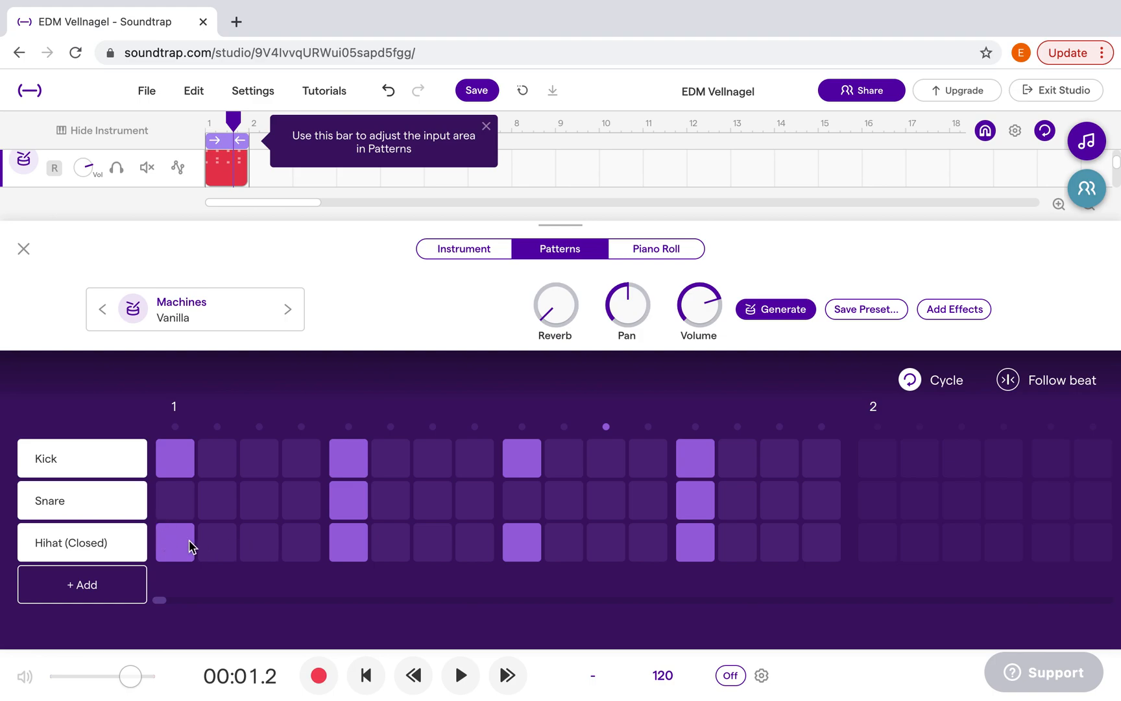
click(255, 547)
click(436, 551)
click(762, 534)
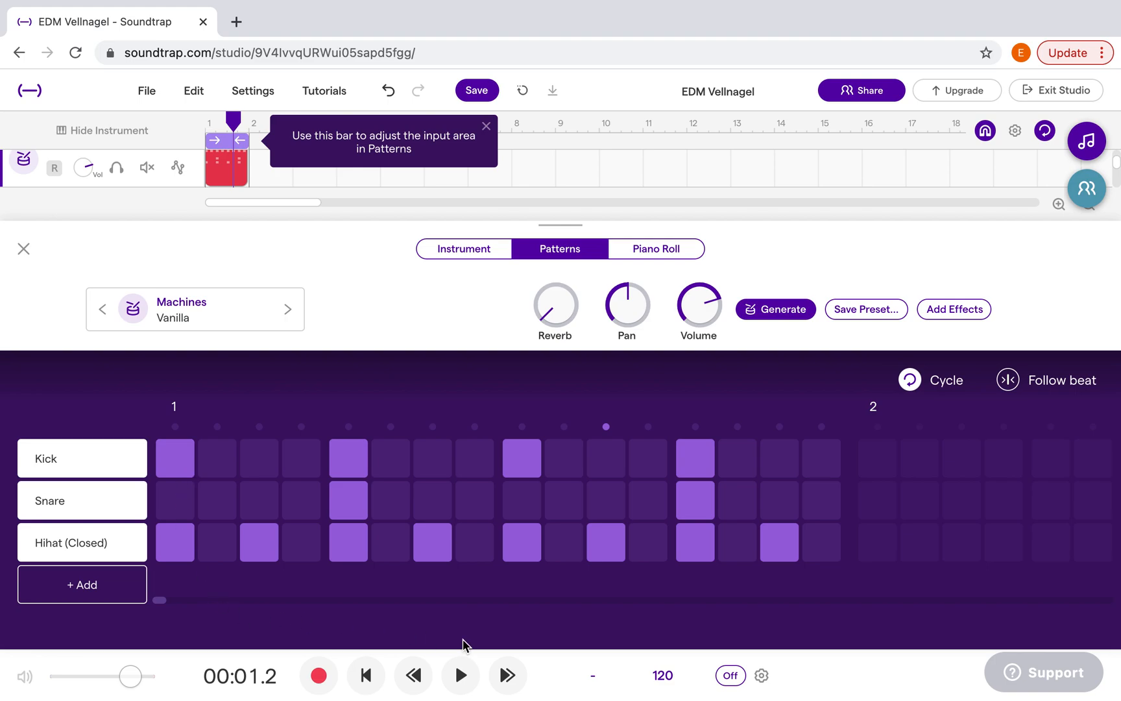
click(466, 673)
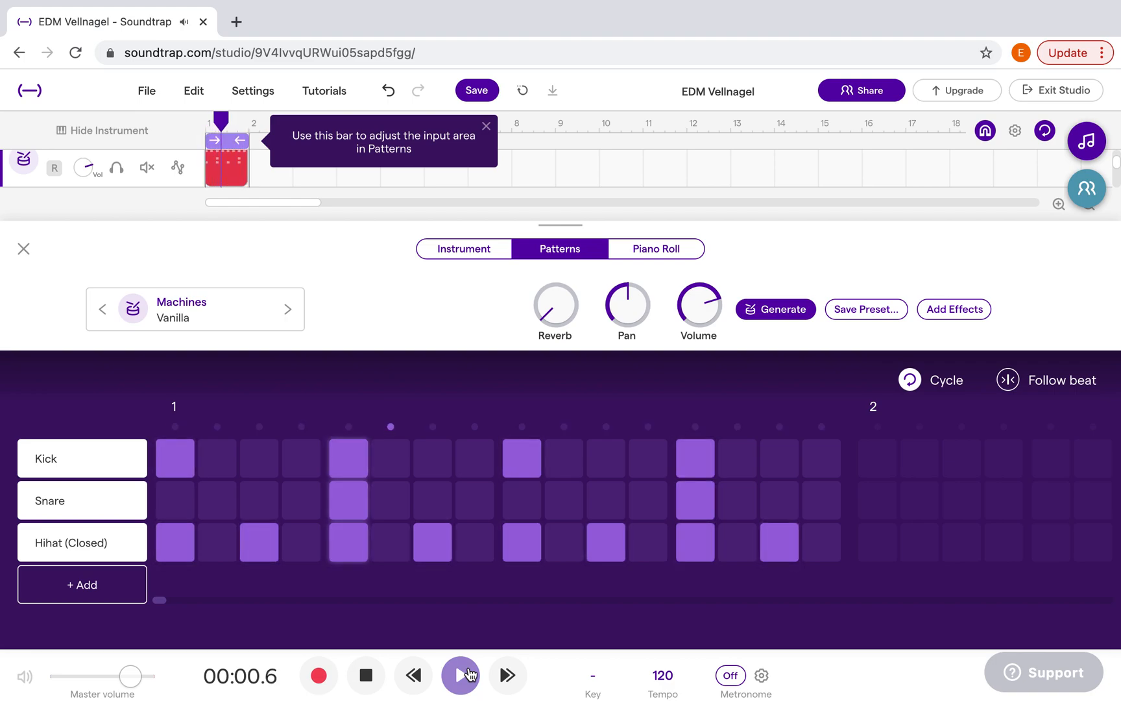
click(462, 675)
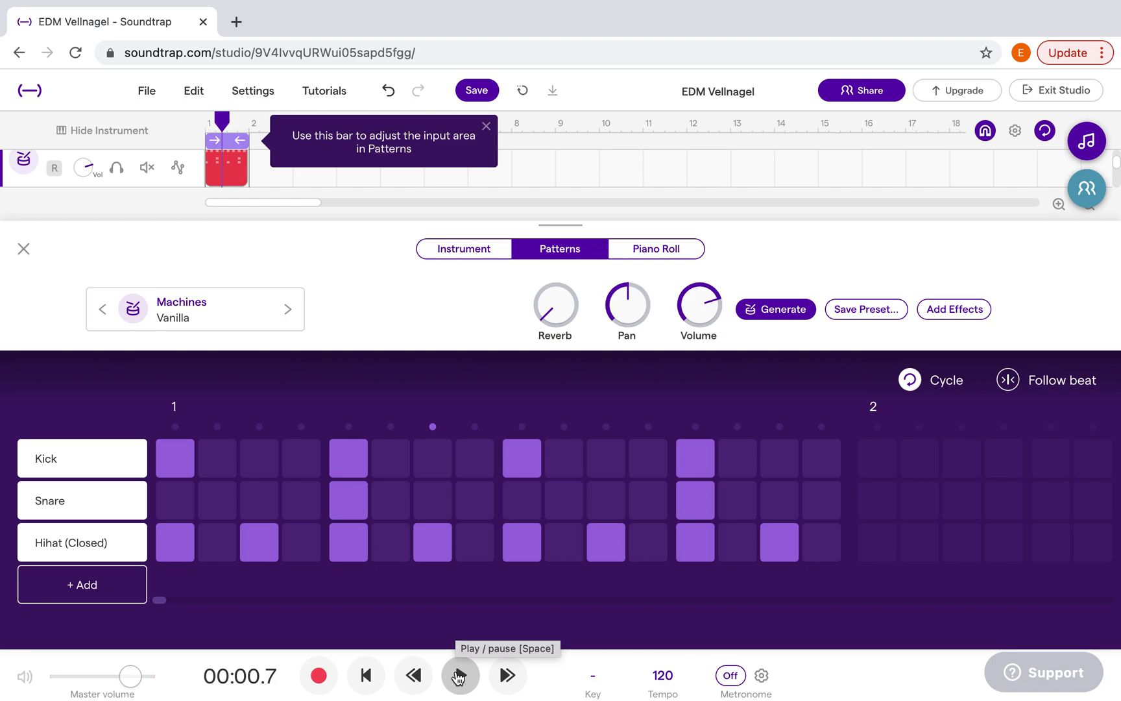
While the beat loops, remove the Hihat (Closed) notes on steps 3 and 11 and add notes on steps 2, 8, 10 and 16
click(458, 676)
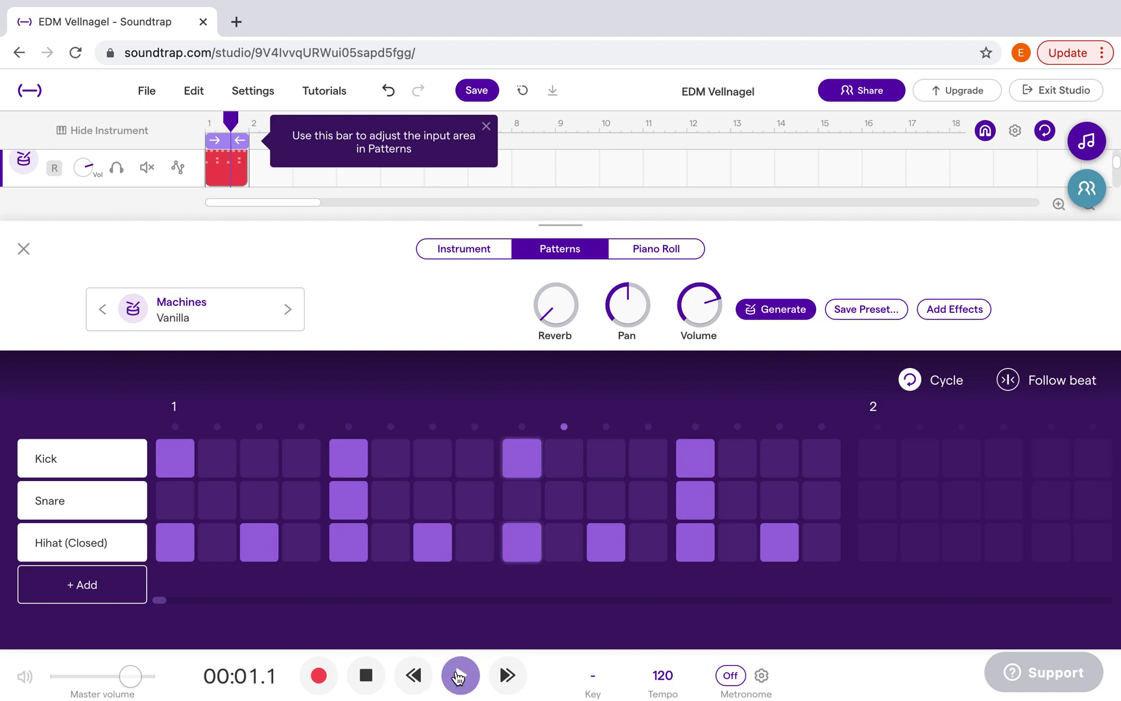
click(273, 544)
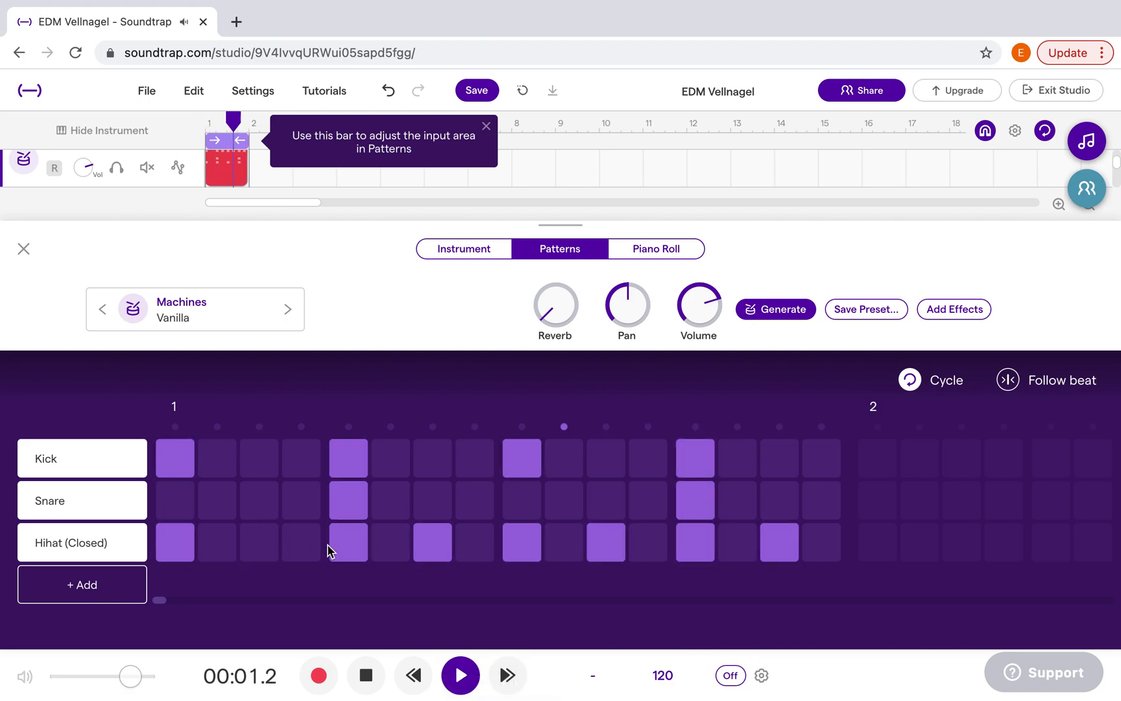
click(475, 545)
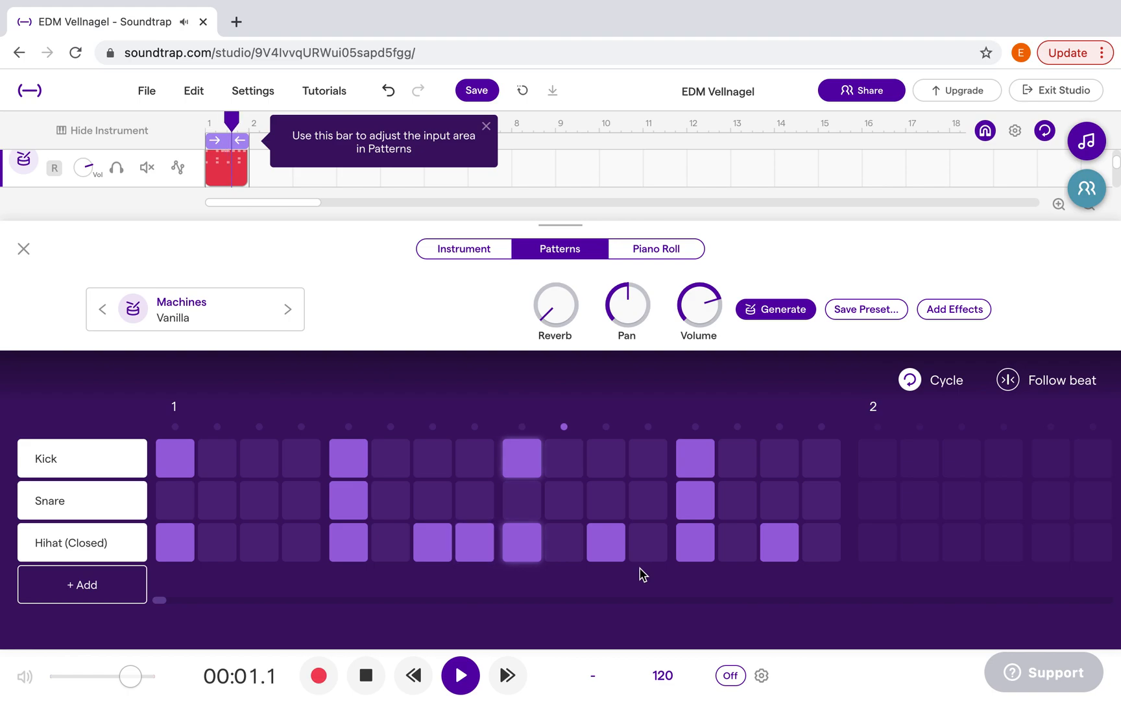
click(620, 542)
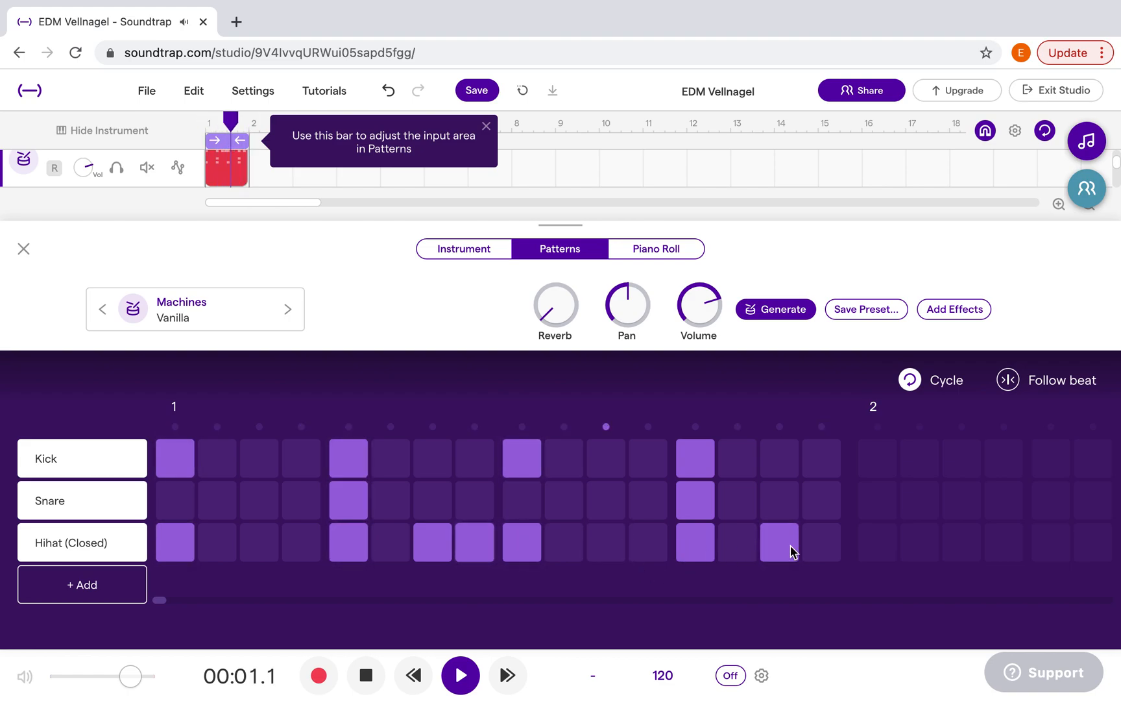
click(816, 541)
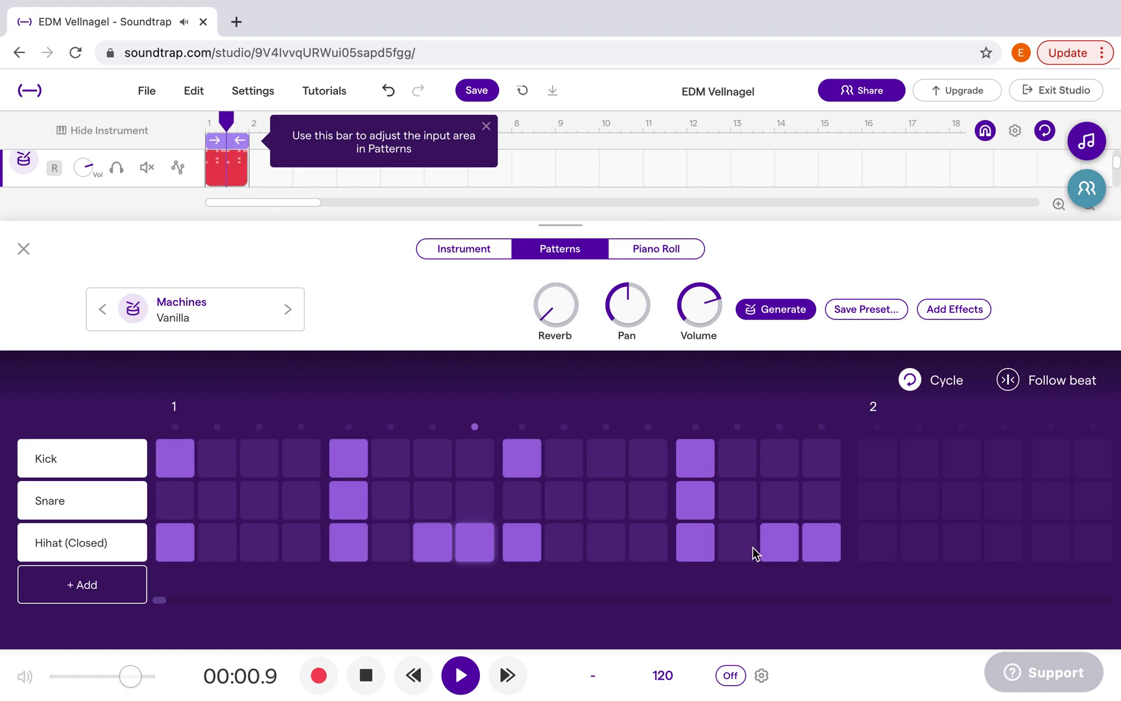
click(219, 543)
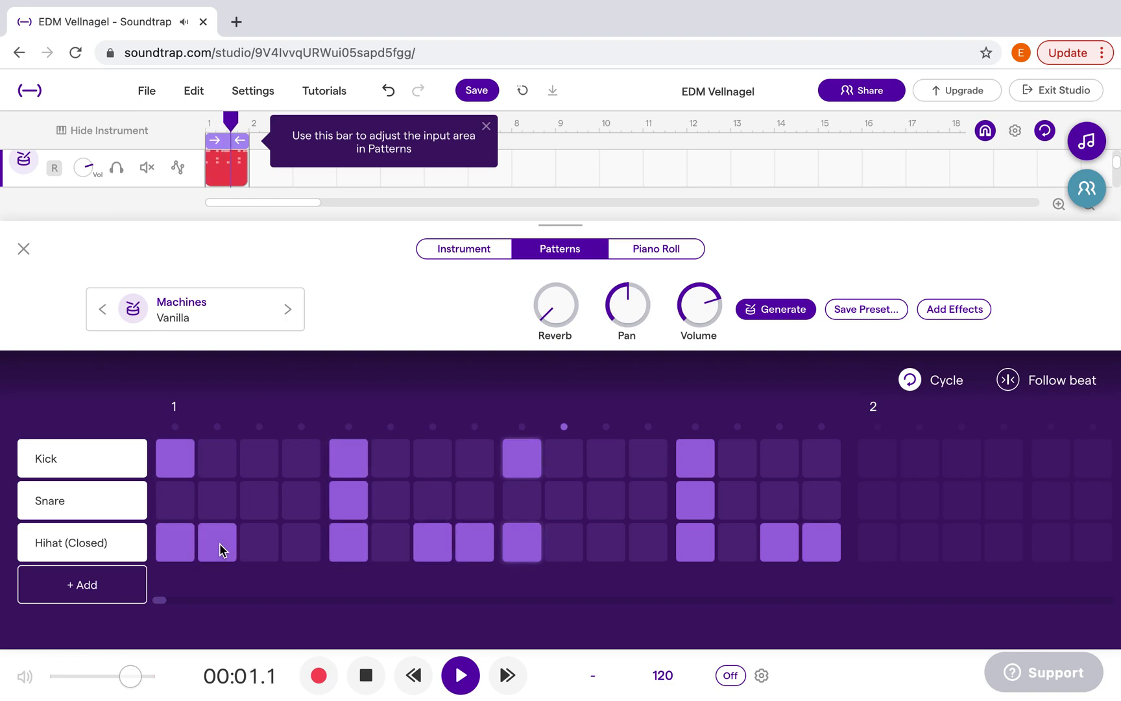
click(564, 543)
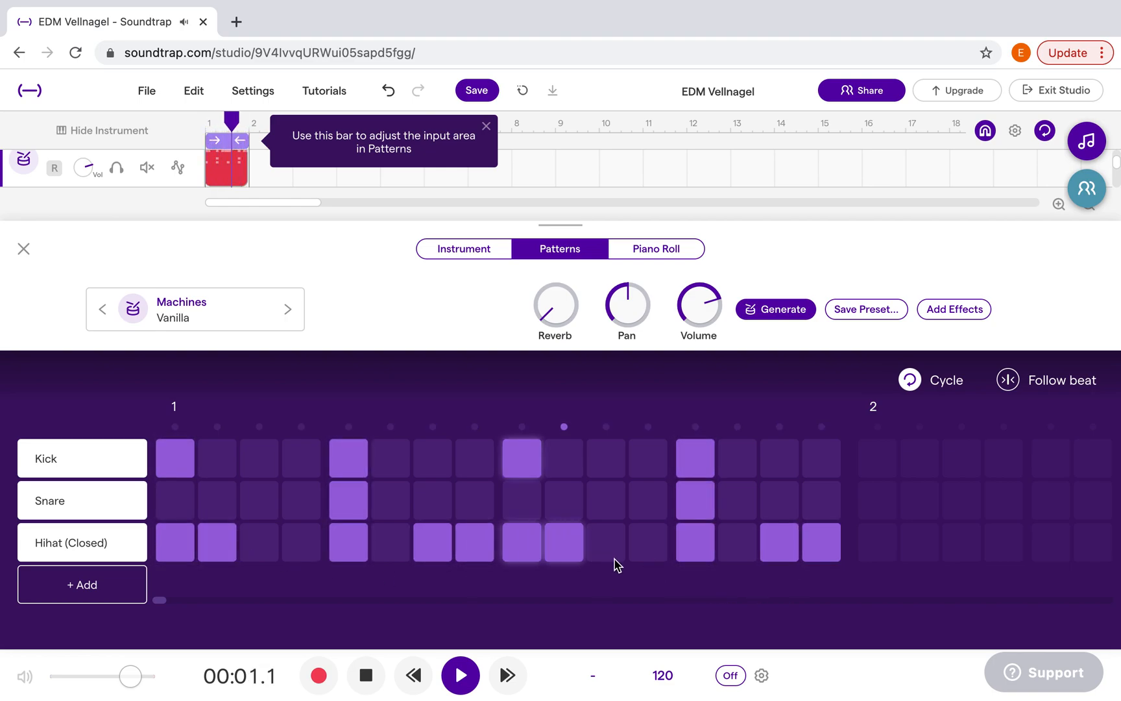
click(523, 500)
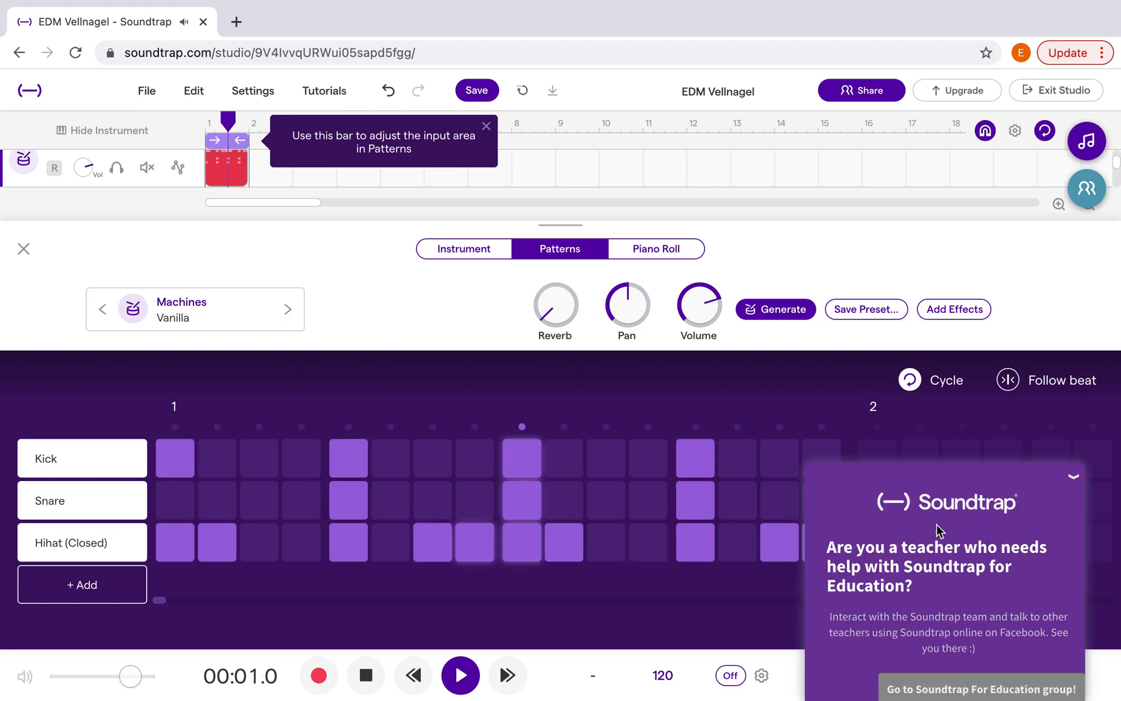
click(1074, 478)
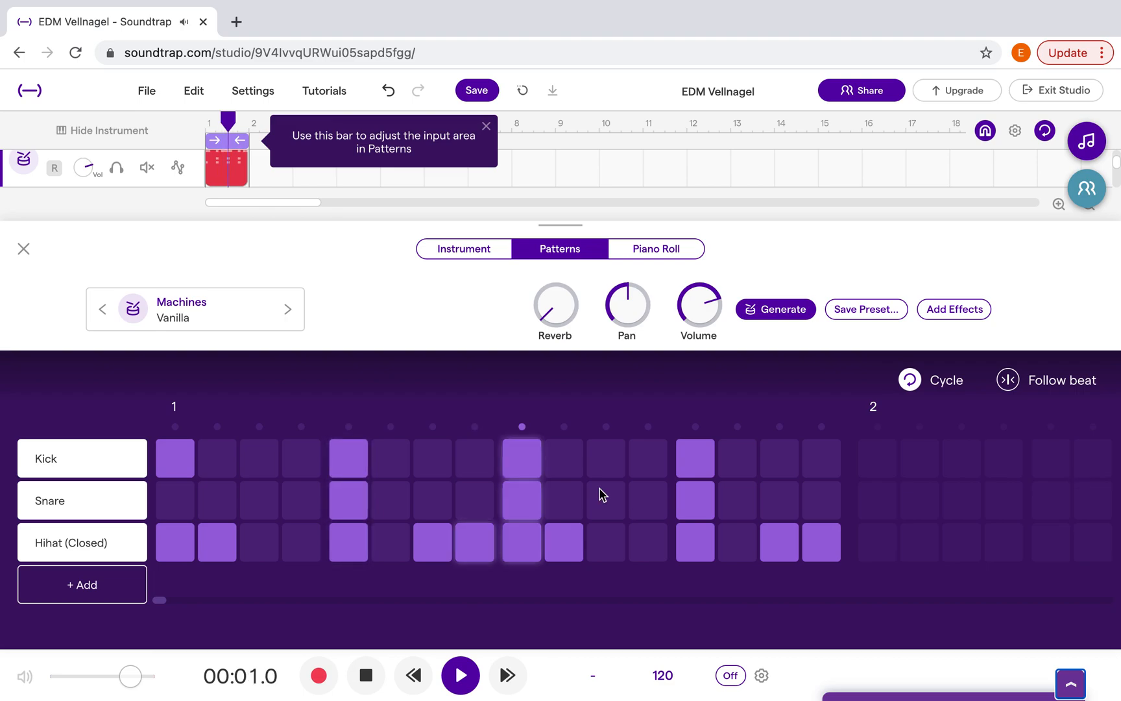
click(523, 505)
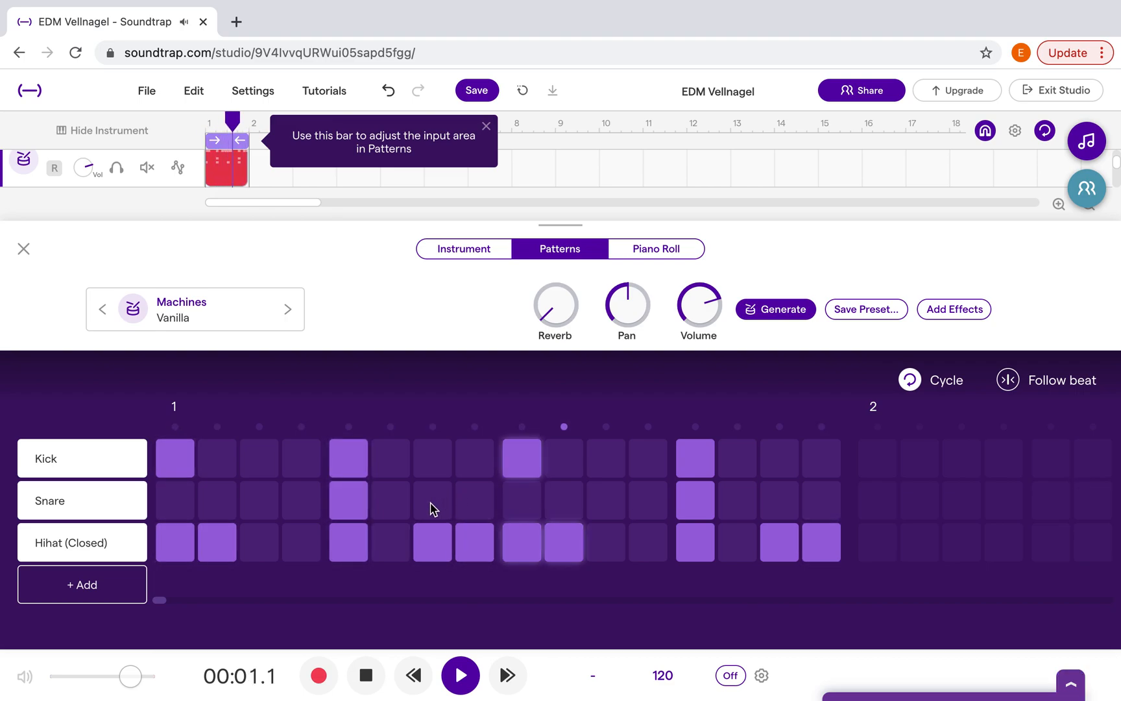
Pause and resume playback, and add Kick notes on steps 7 and 15 and Snare notes on steps 3 and 11
click(461, 676)
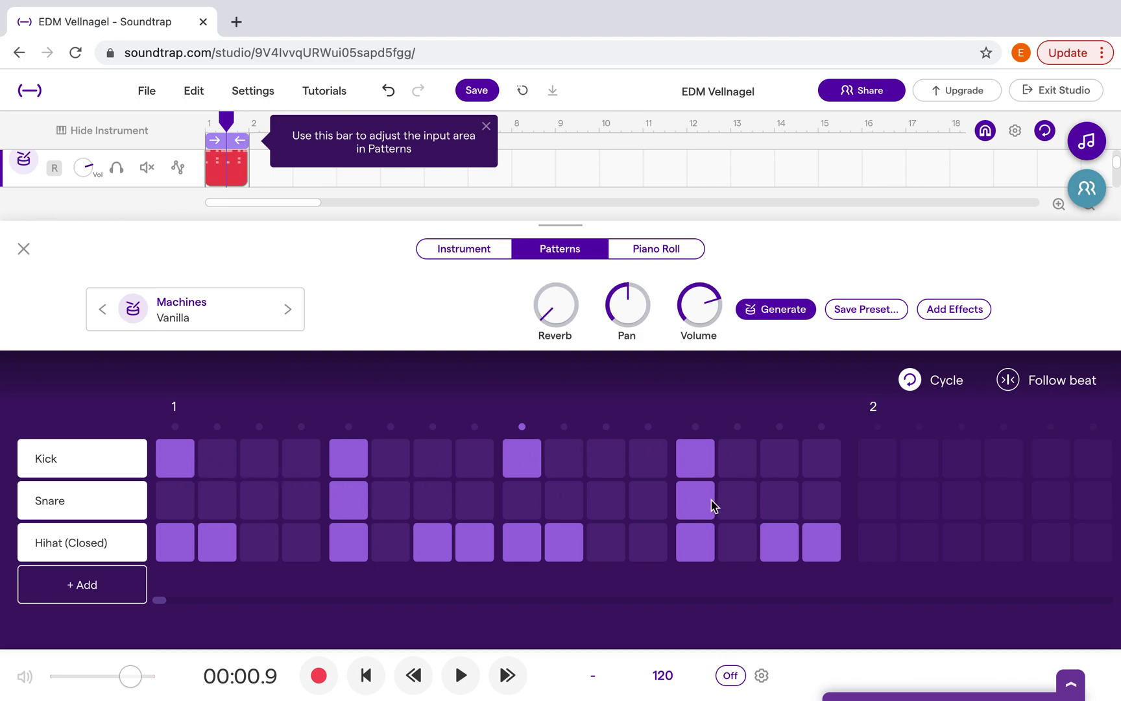
click(459, 674)
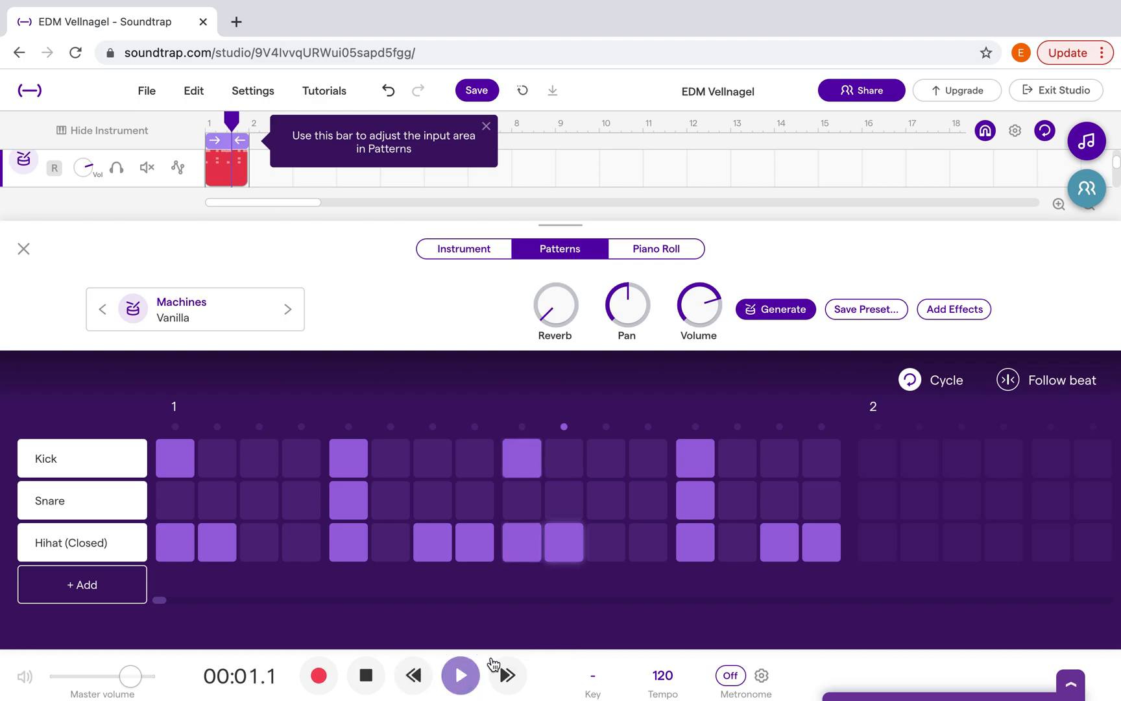
click(442, 465)
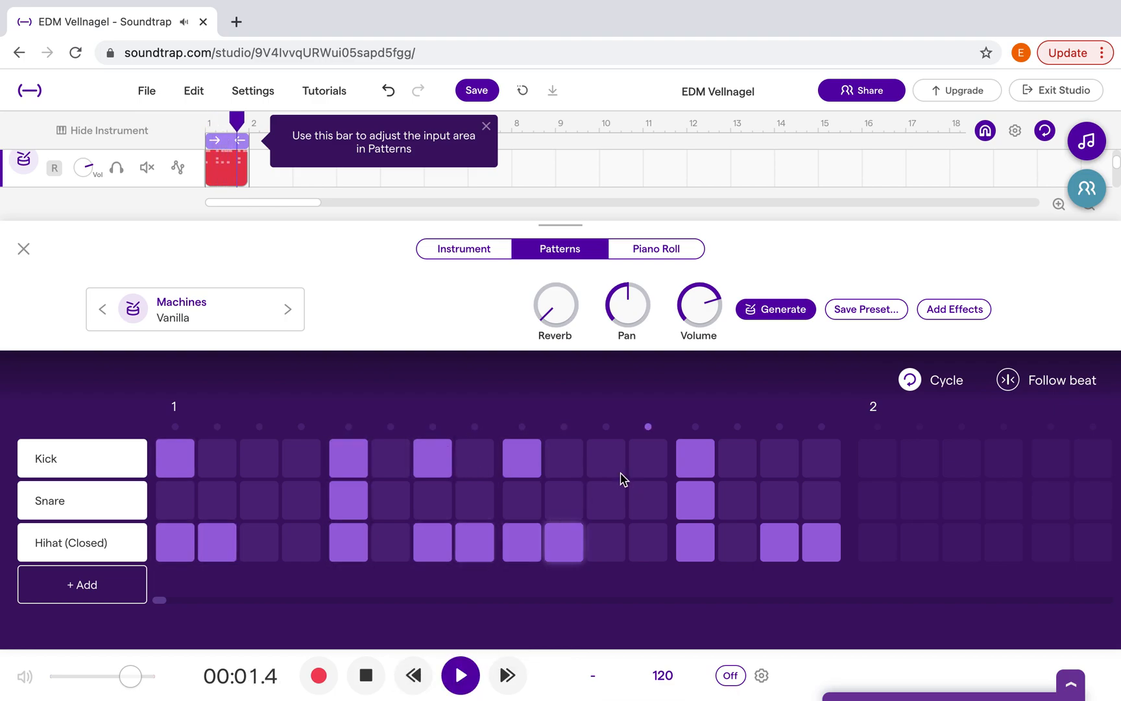
click(777, 461)
click(598, 499)
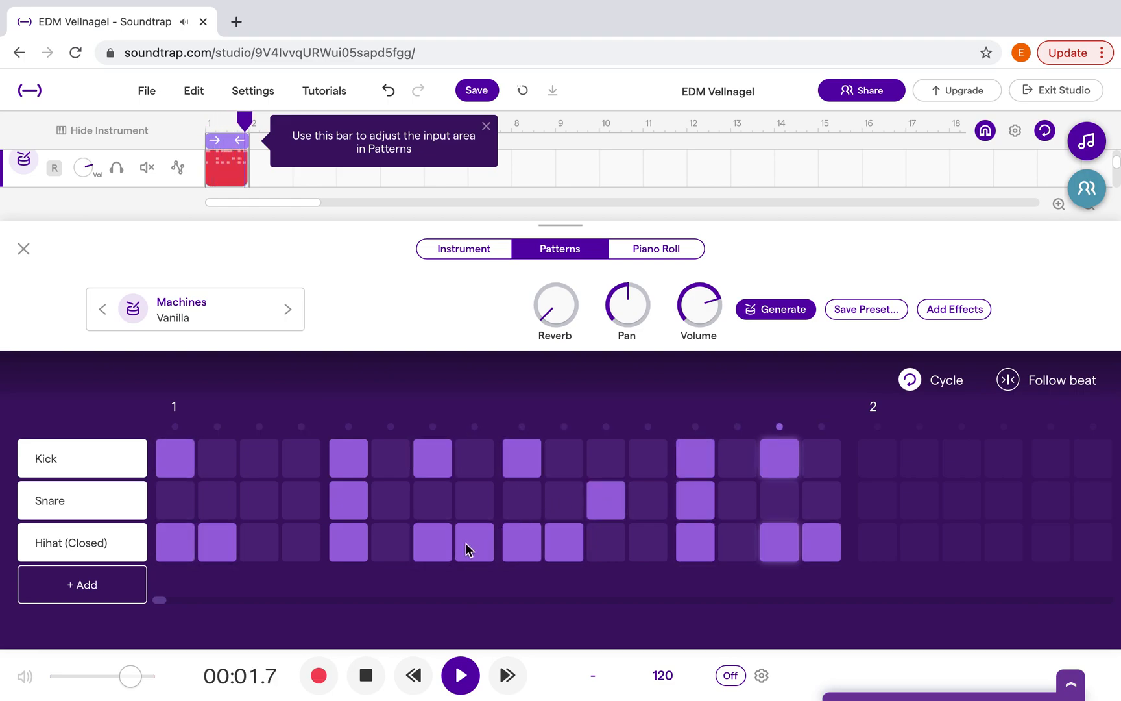
click(254, 509)
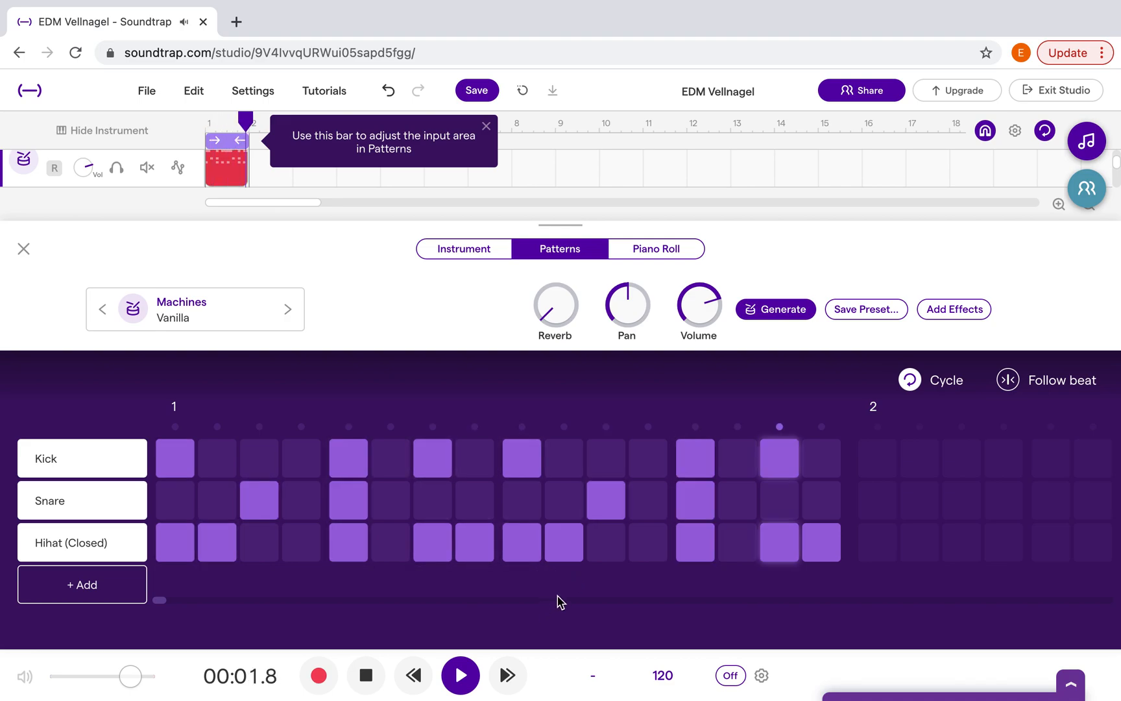
Remove the Hihat (Closed) notes on steps 2, 7, 10 and 15 of bar 1 and pause the playback
click(779, 542)
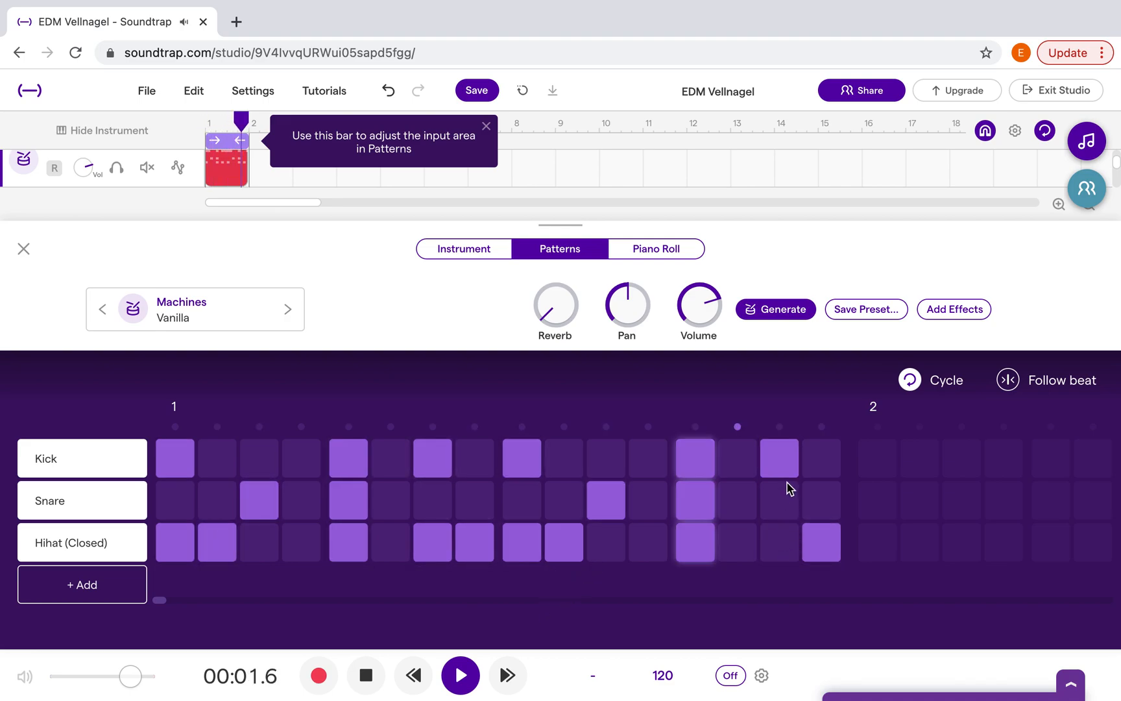
click(412, 537)
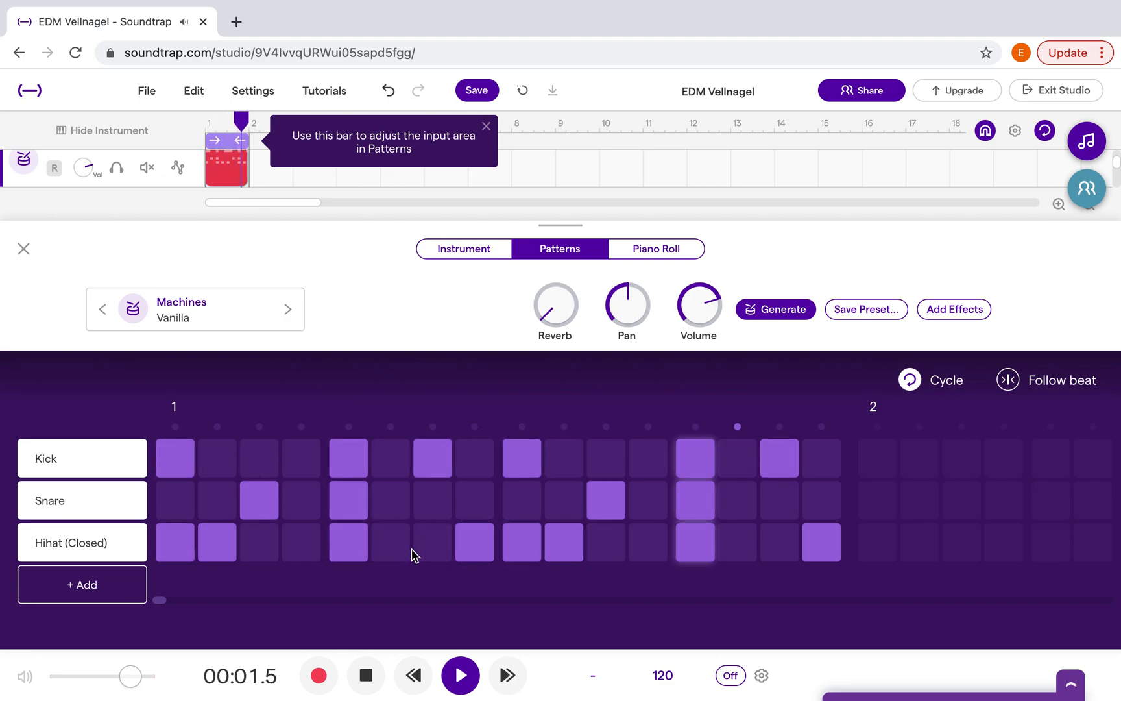
click(220, 542)
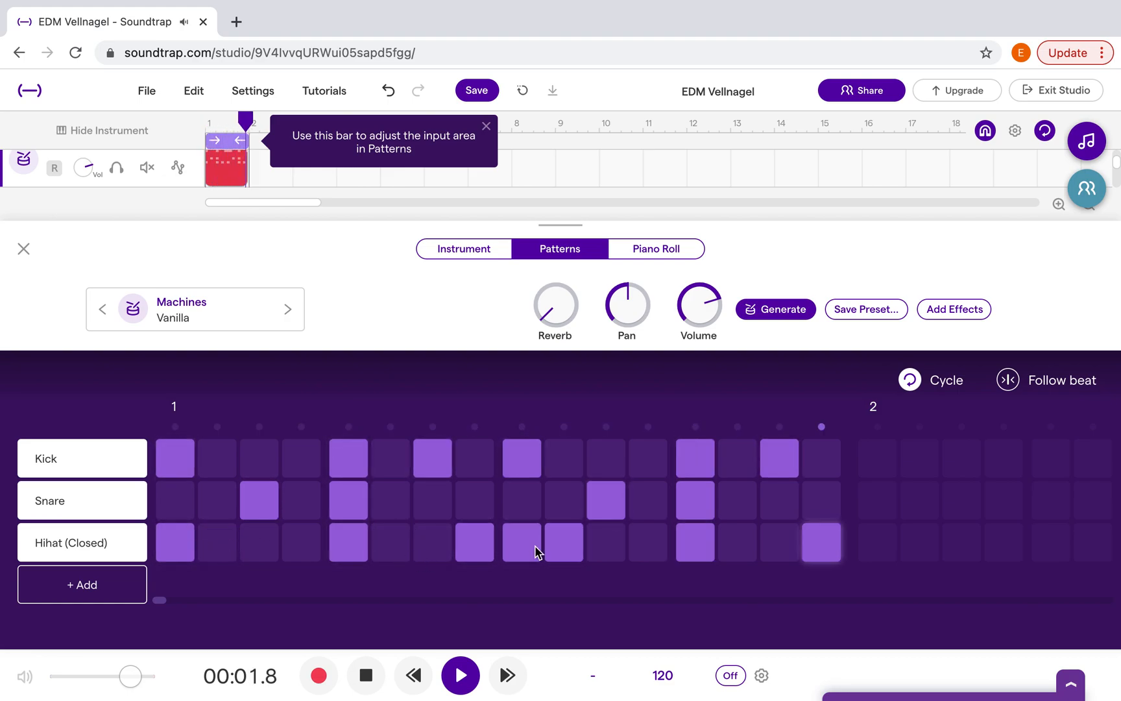
click(562, 554)
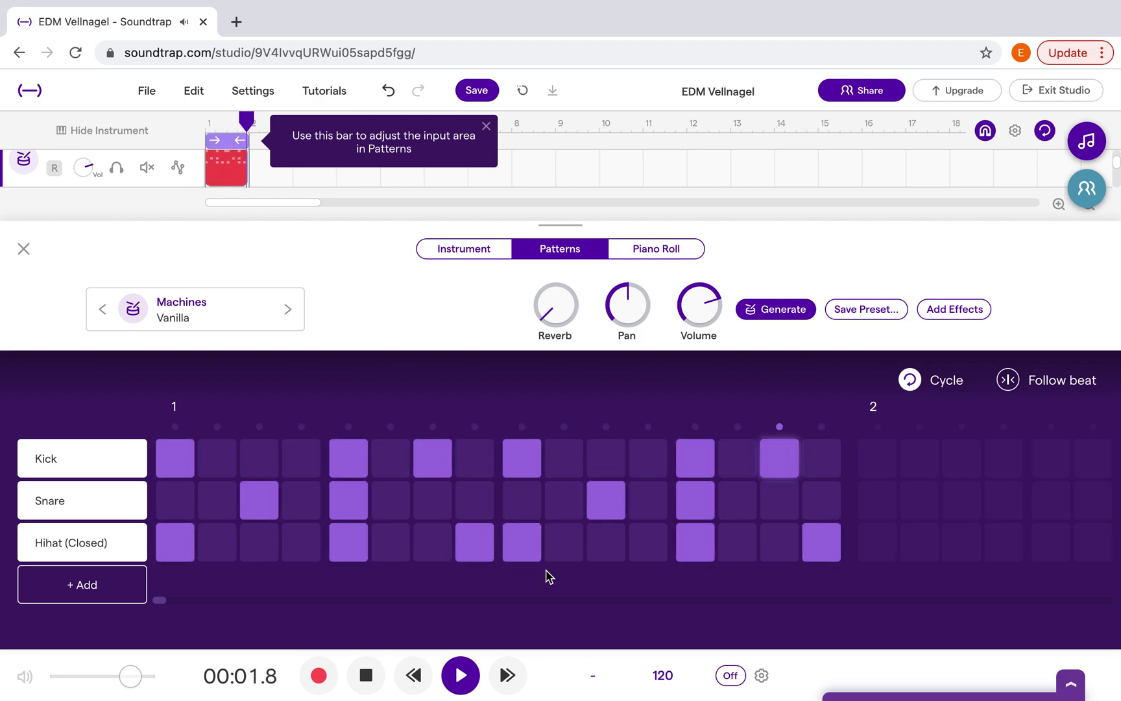
click(366, 675)
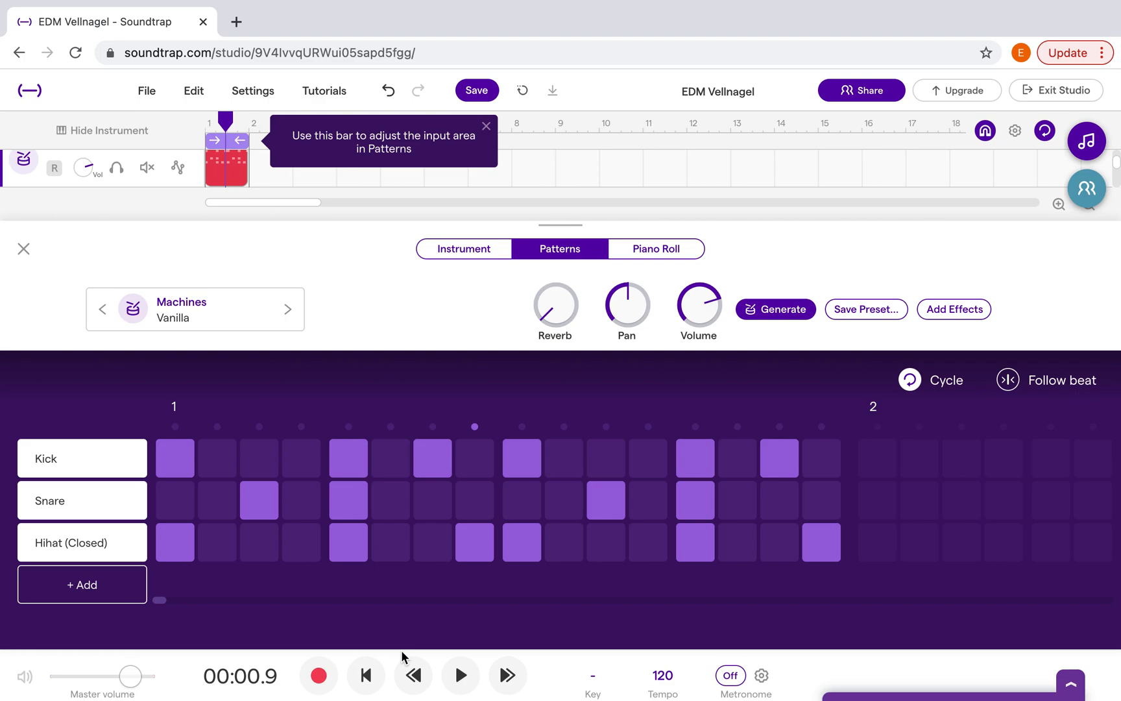
Add a fourth drum row to the pattern grid and set its sound to High Tom
click(84, 595)
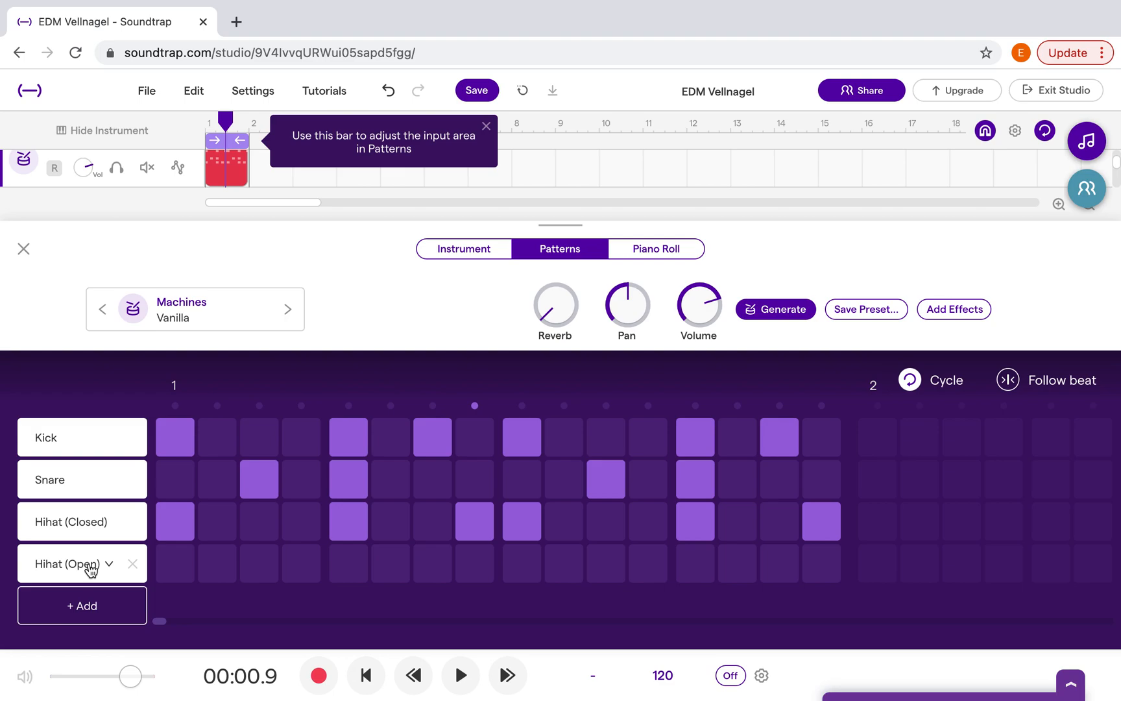
click(98, 567)
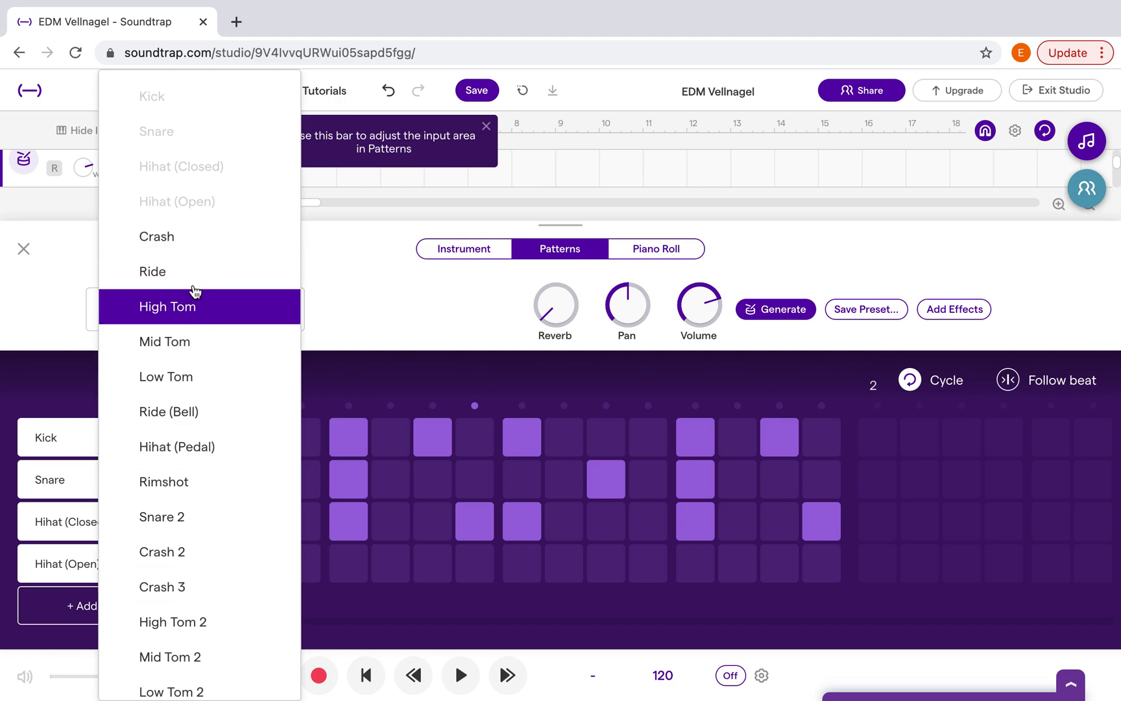
click(227, 313)
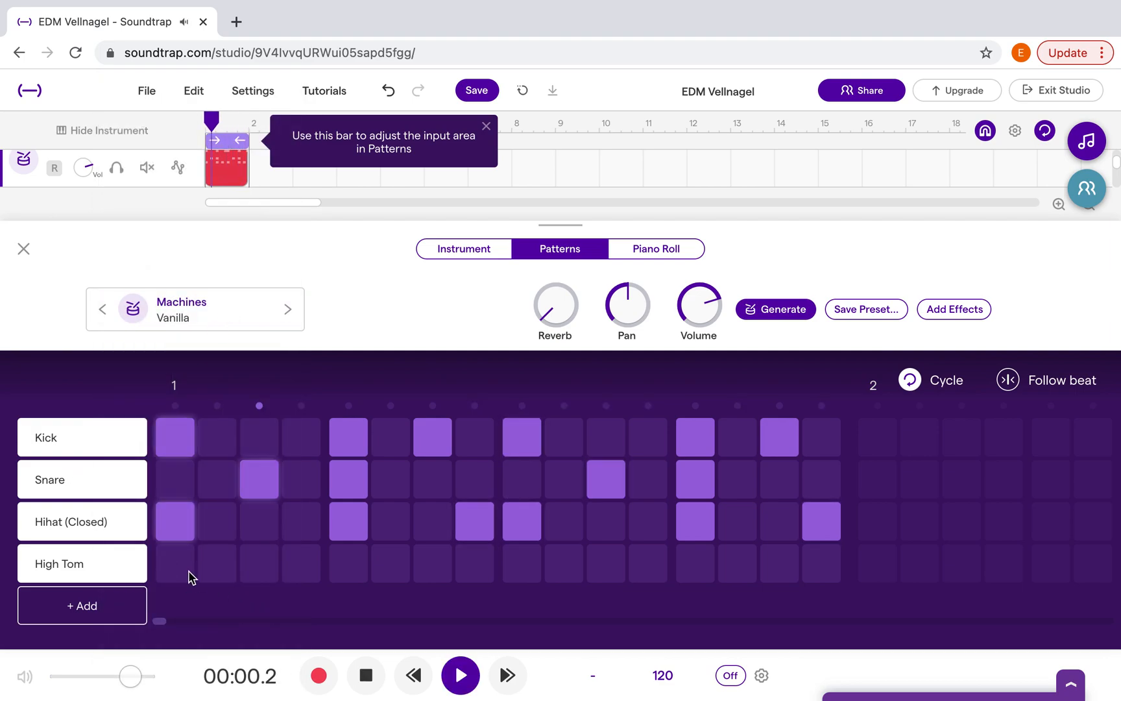
Place High Tom notes on steps 1, 3, 7, 11 and 13 of bar 1
click(184, 573)
click(261, 564)
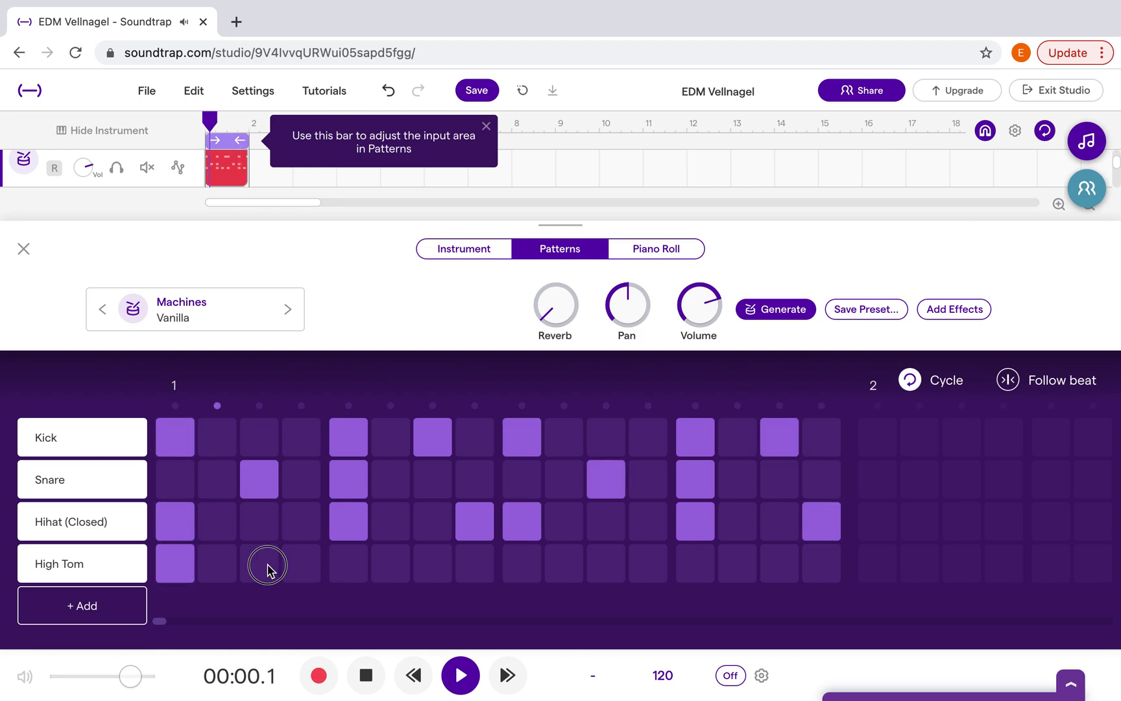
click(427, 570)
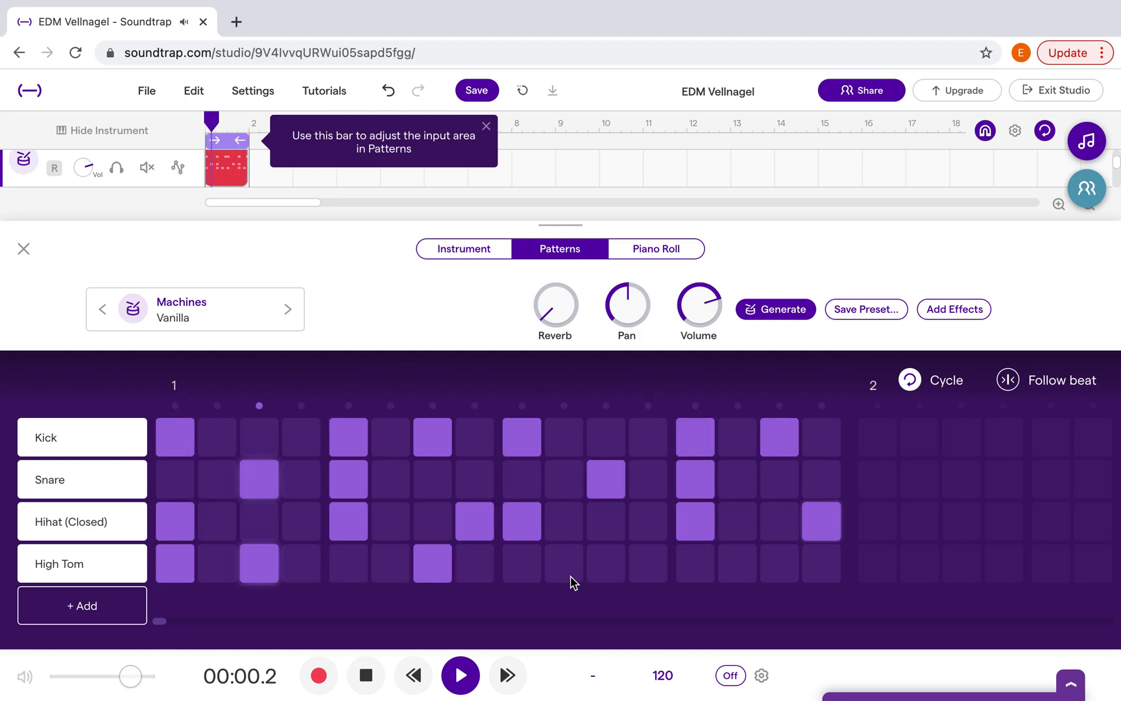
click(608, 570)
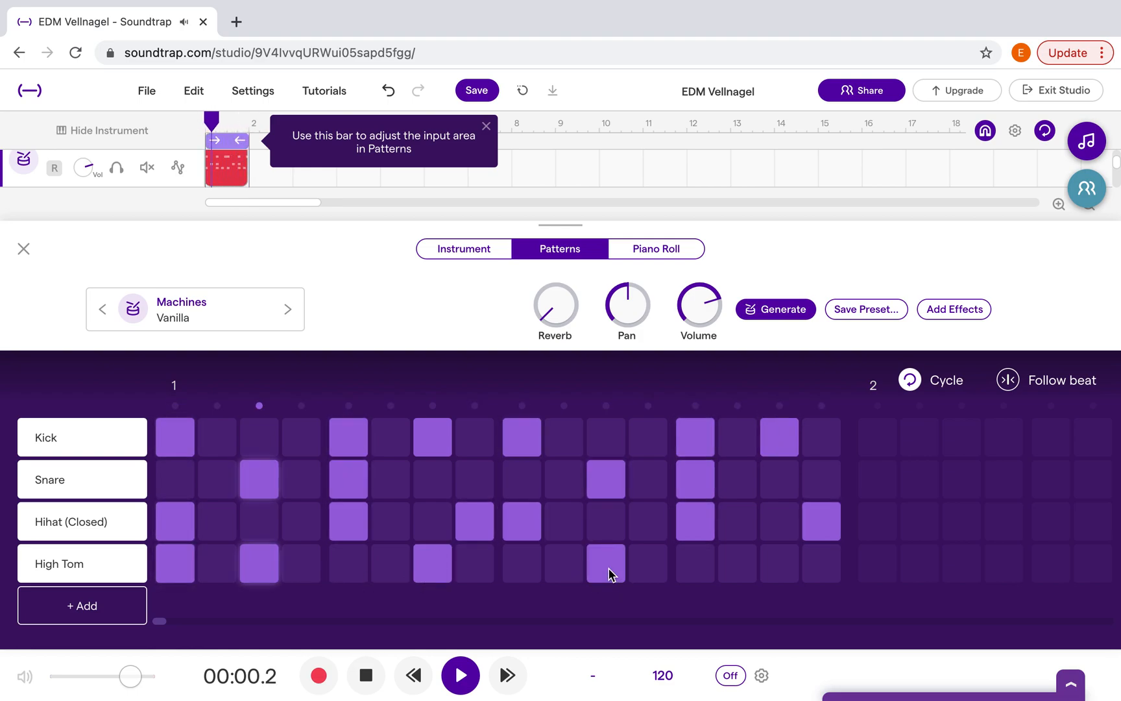
click(701, 572)
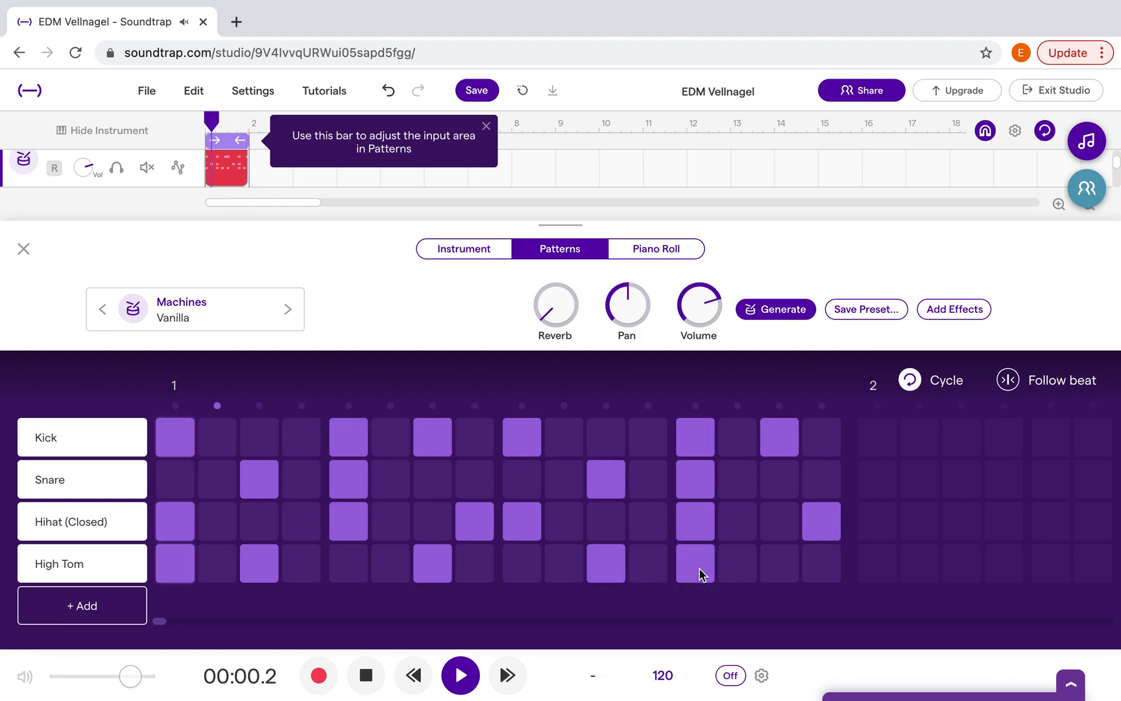
Try Crash 2 as the sound for the fourth row's notes, and switch that row to Mid Tom 2
click(77, 570)
click(166, 549)
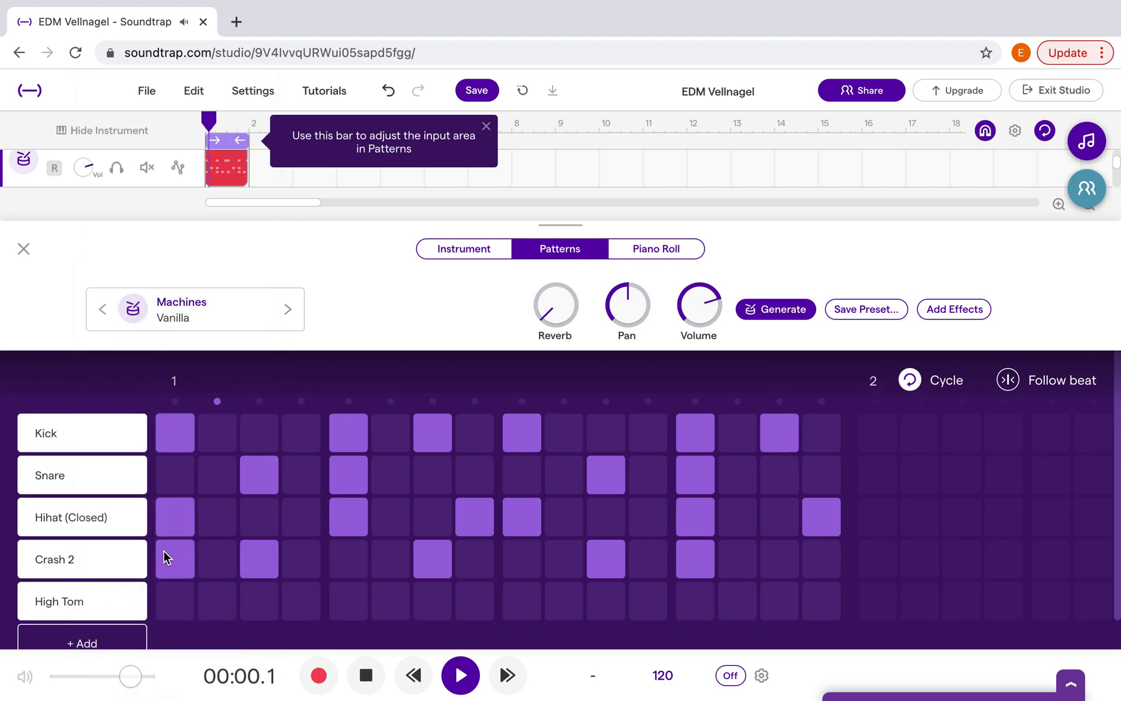
click(94, 570)
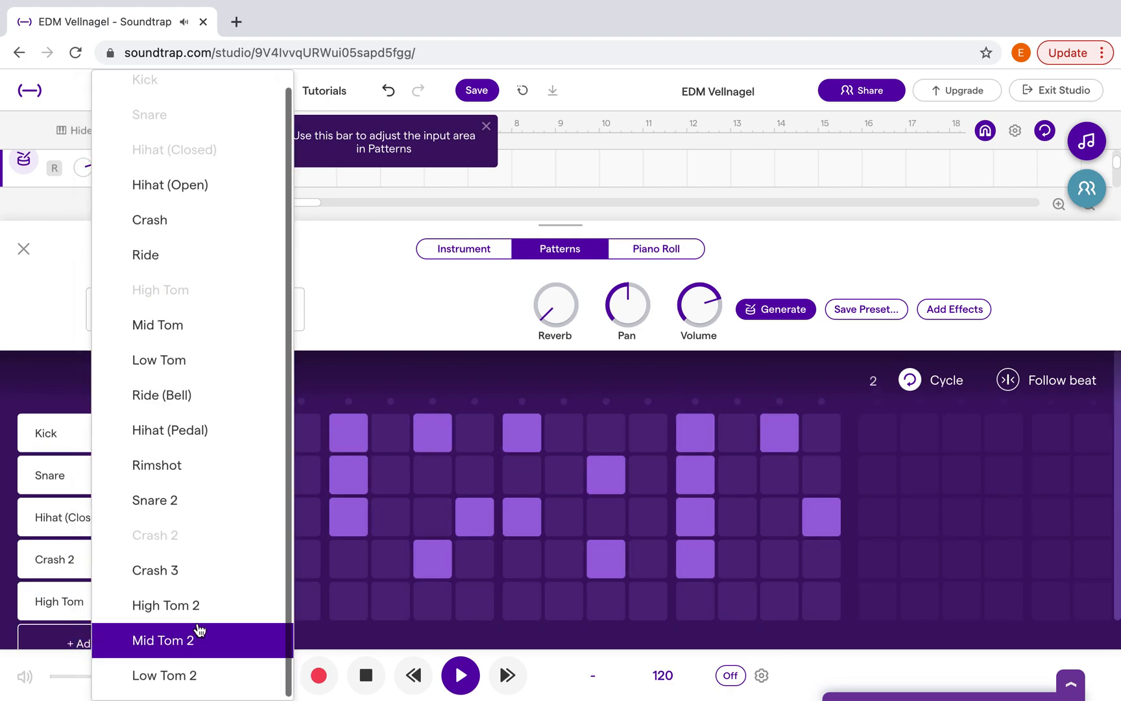
click(176, 642)
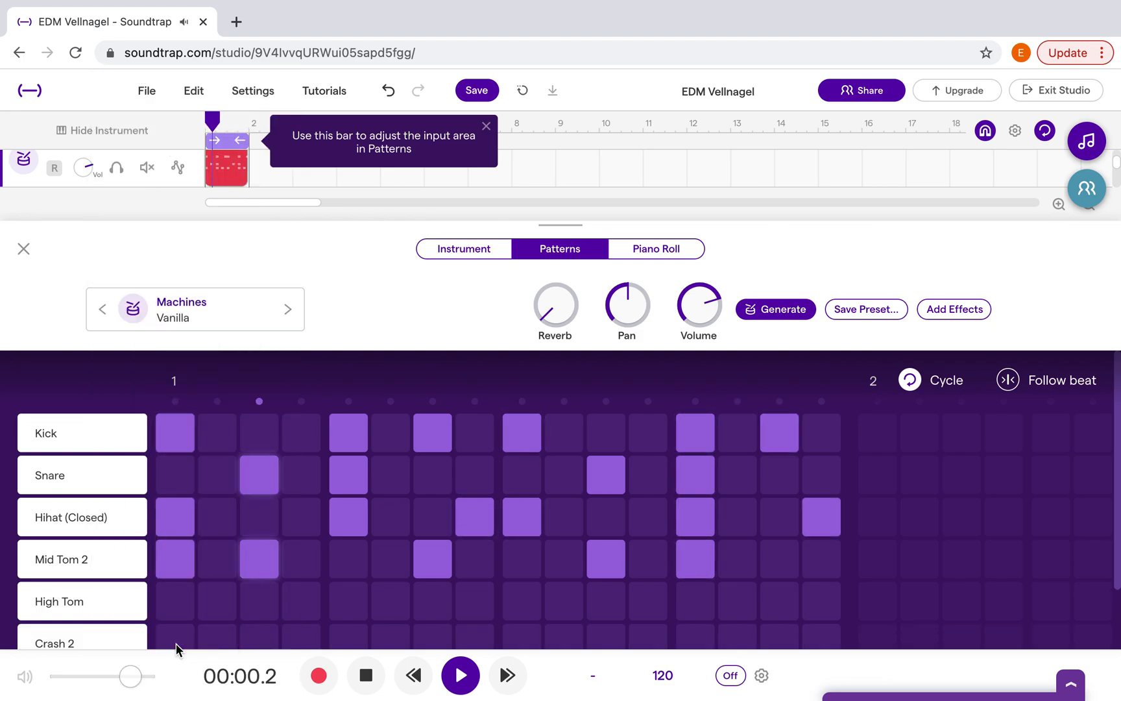
Try Ride (Bell) and Low Tom as the sound for the fourth row's notes
mouse_move(90, 561)
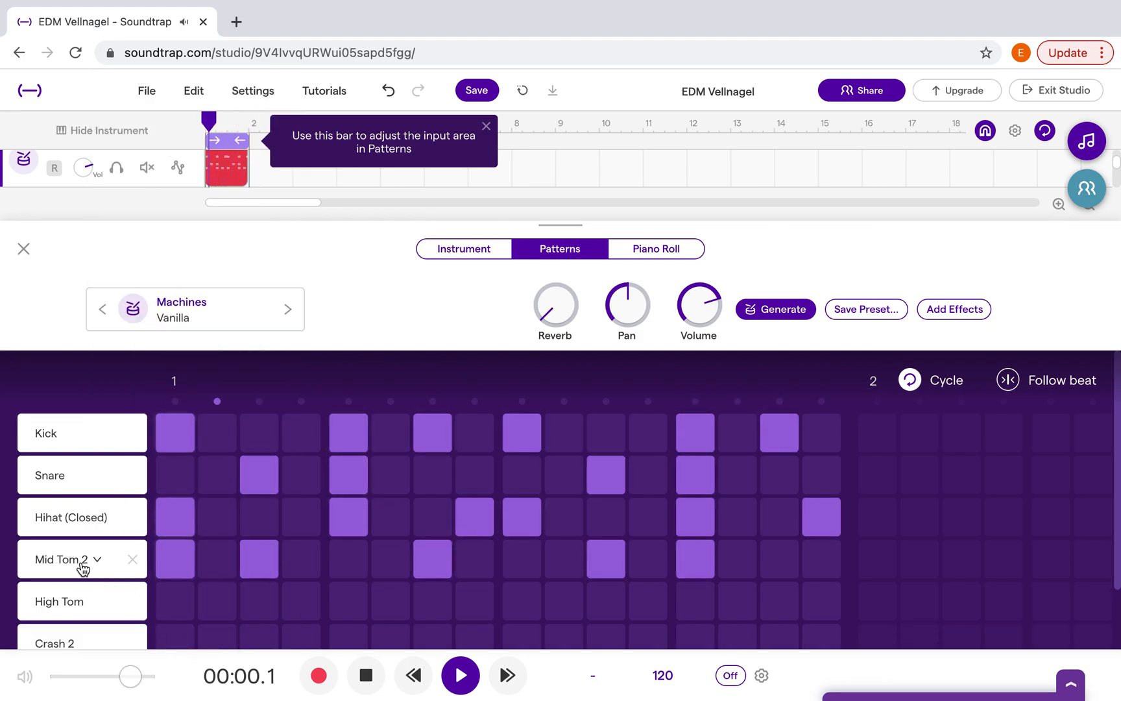
click(83, 569)
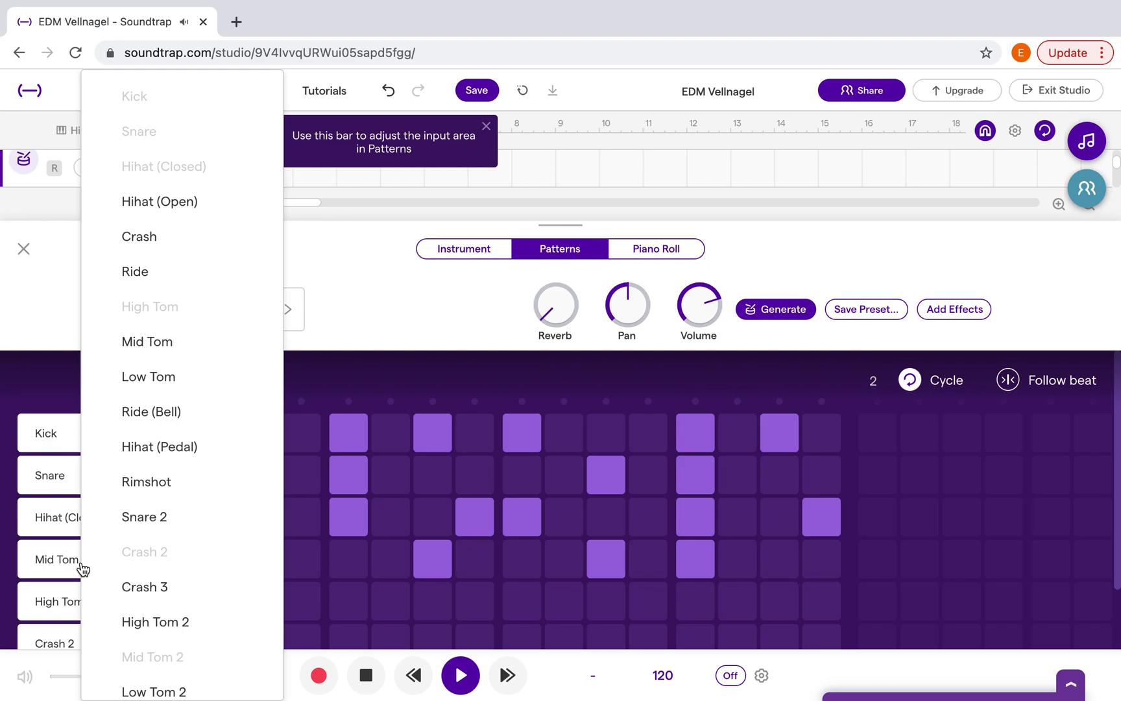
click(184, 414)
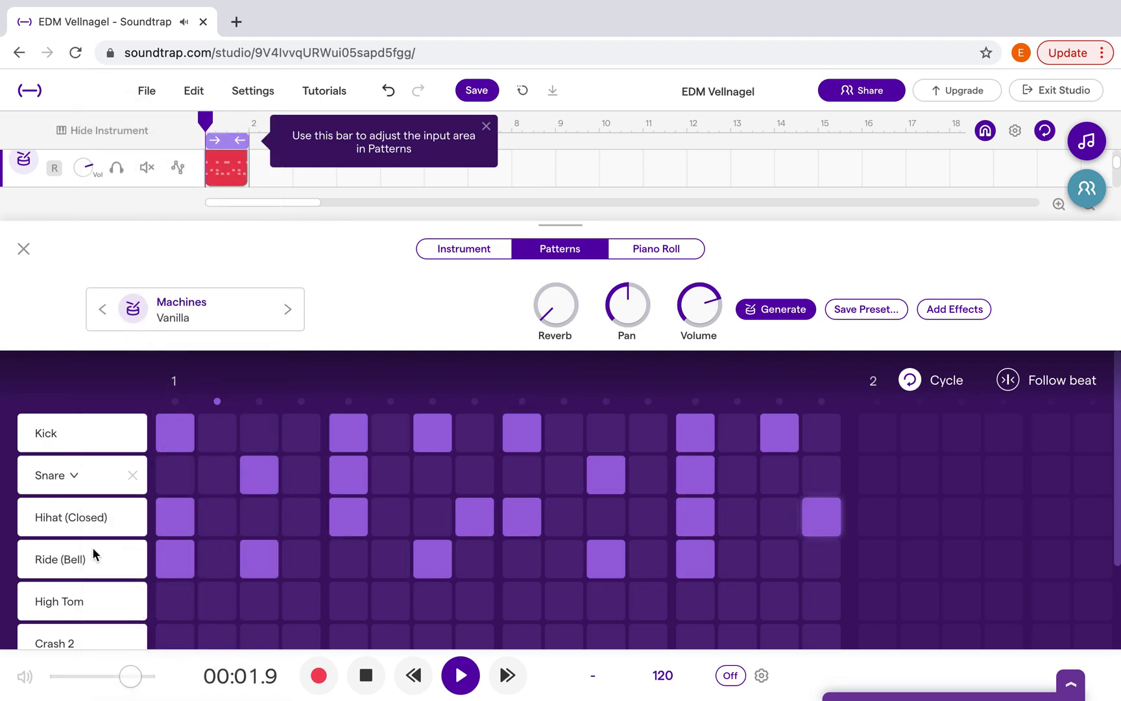
click(91, 564)
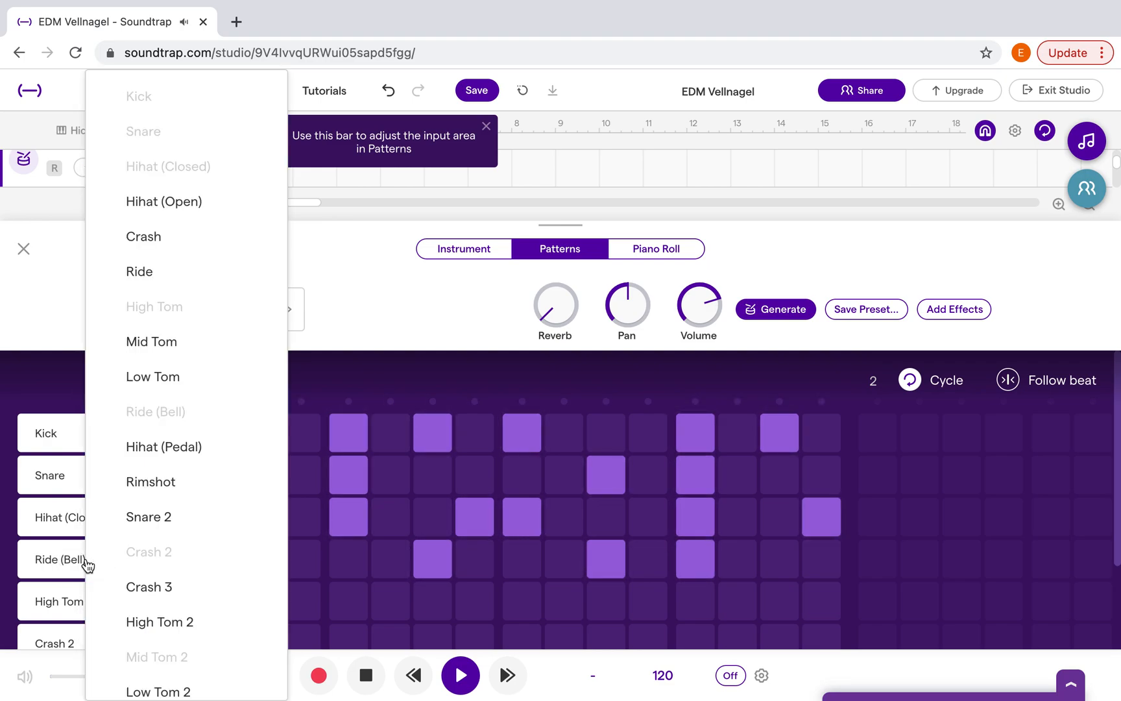
click(165, 377)
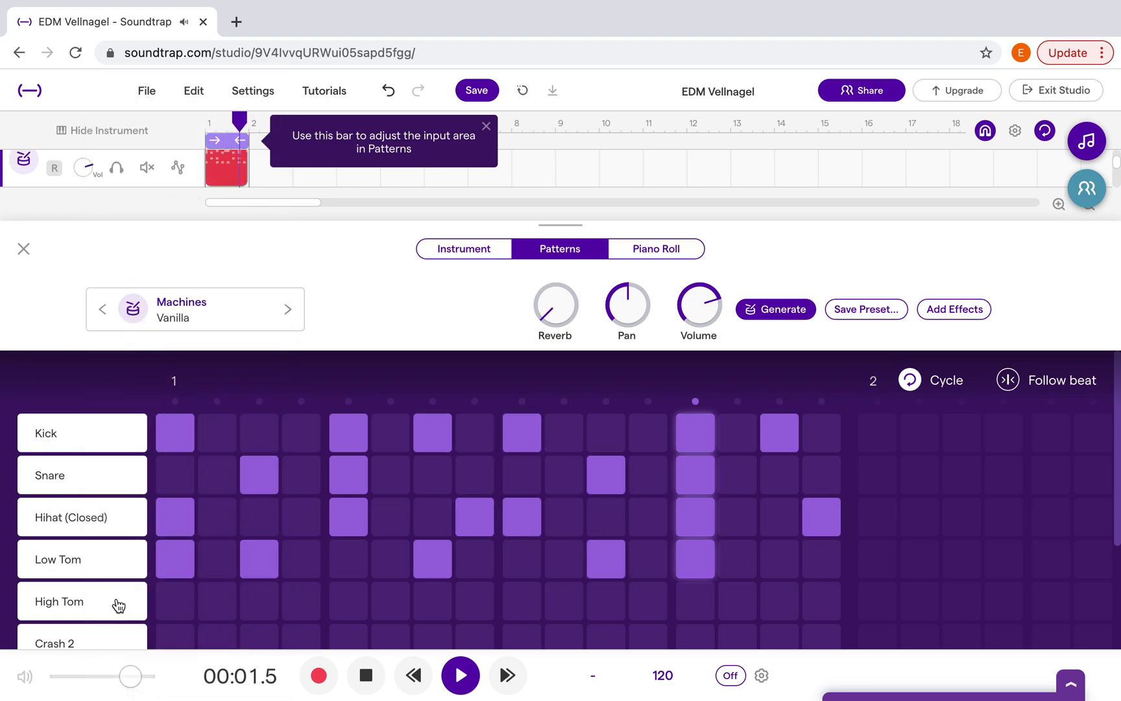
Switch the fourth row to Hihat (Open), add notes on steps 8, 15 and 16 of bar 1, and pause the playback
click(73, 566)
click(169, 209)
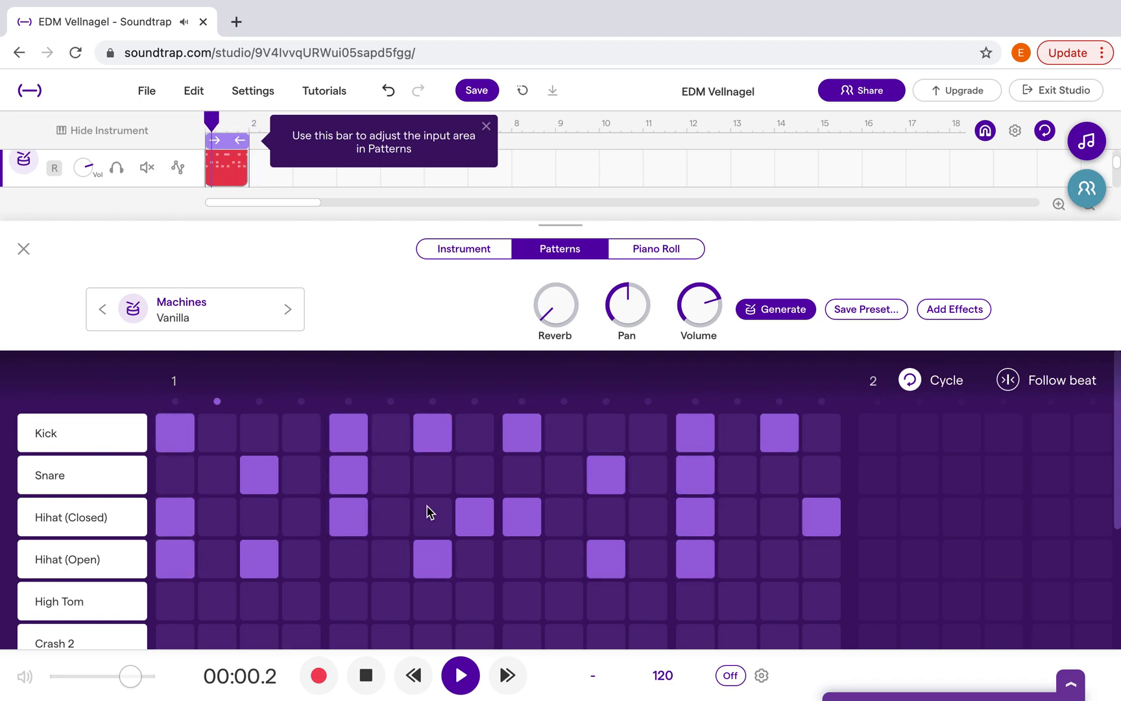
click(474, 568)
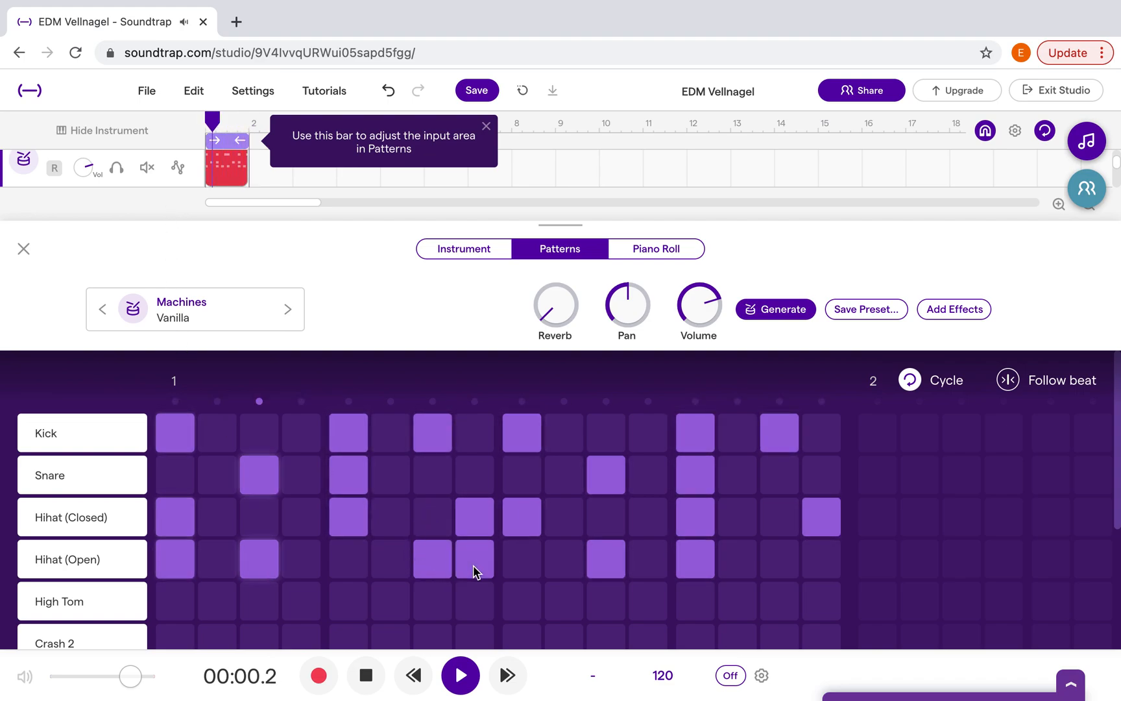
click(788, 571)
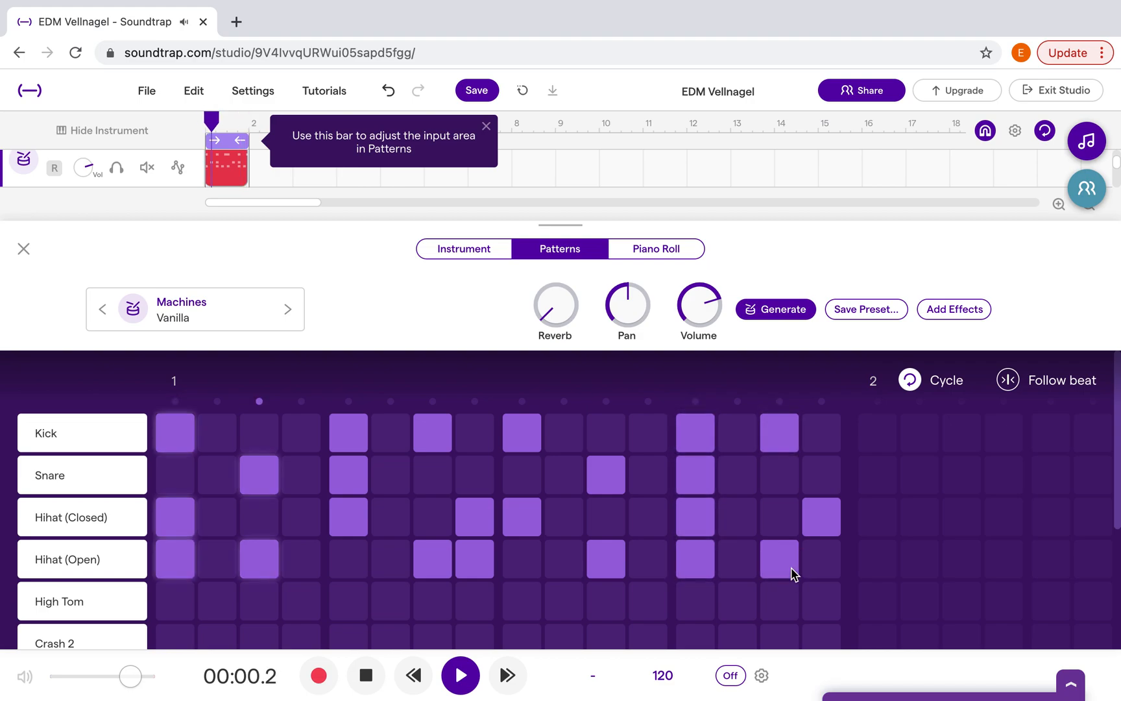
click(819, 565)
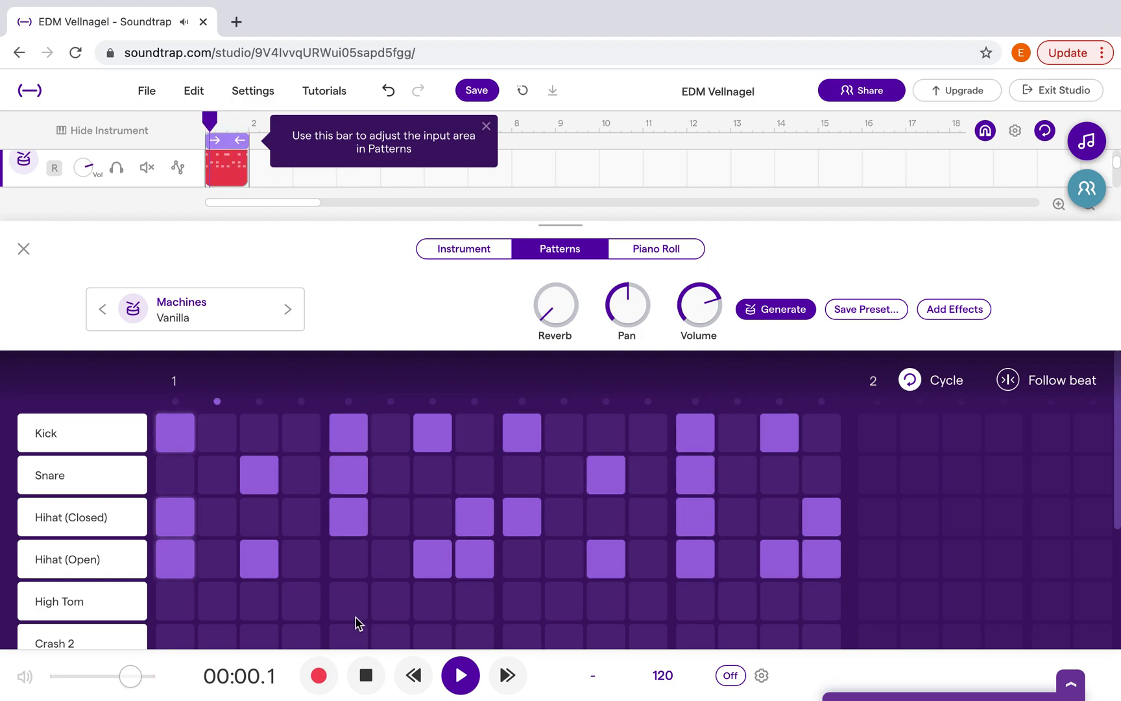
key(space)
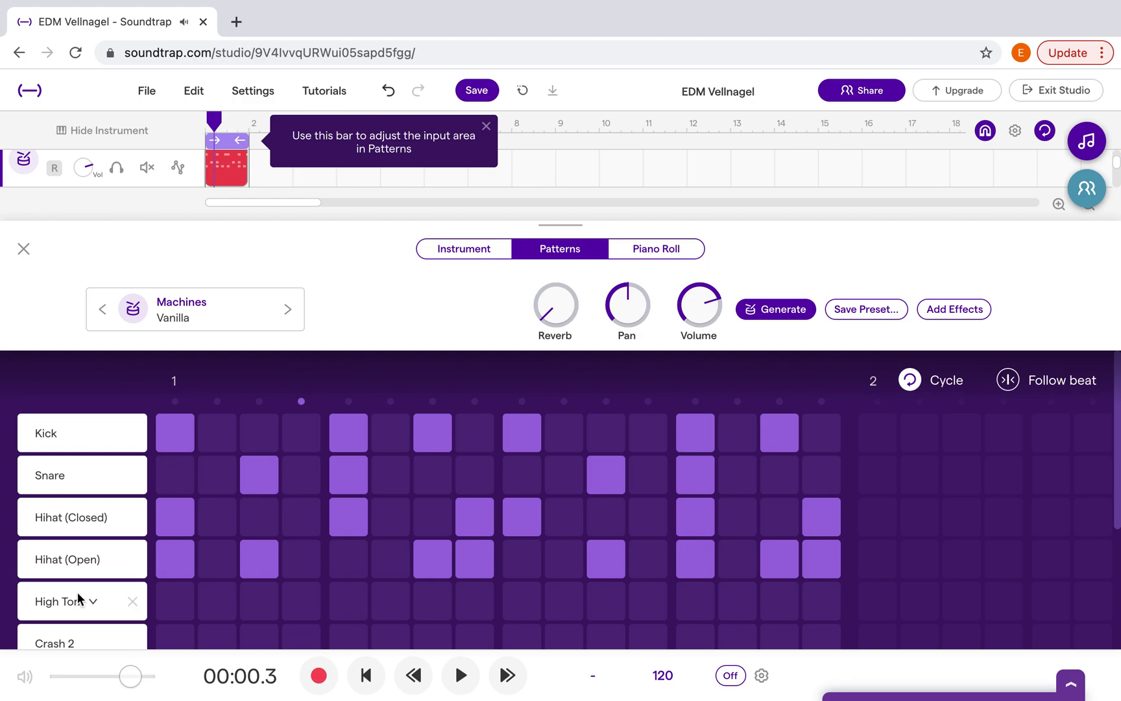
Remove the empty High Tom and Crash 2 rows from the pattern grid
scroll(77, 590, down, 3)
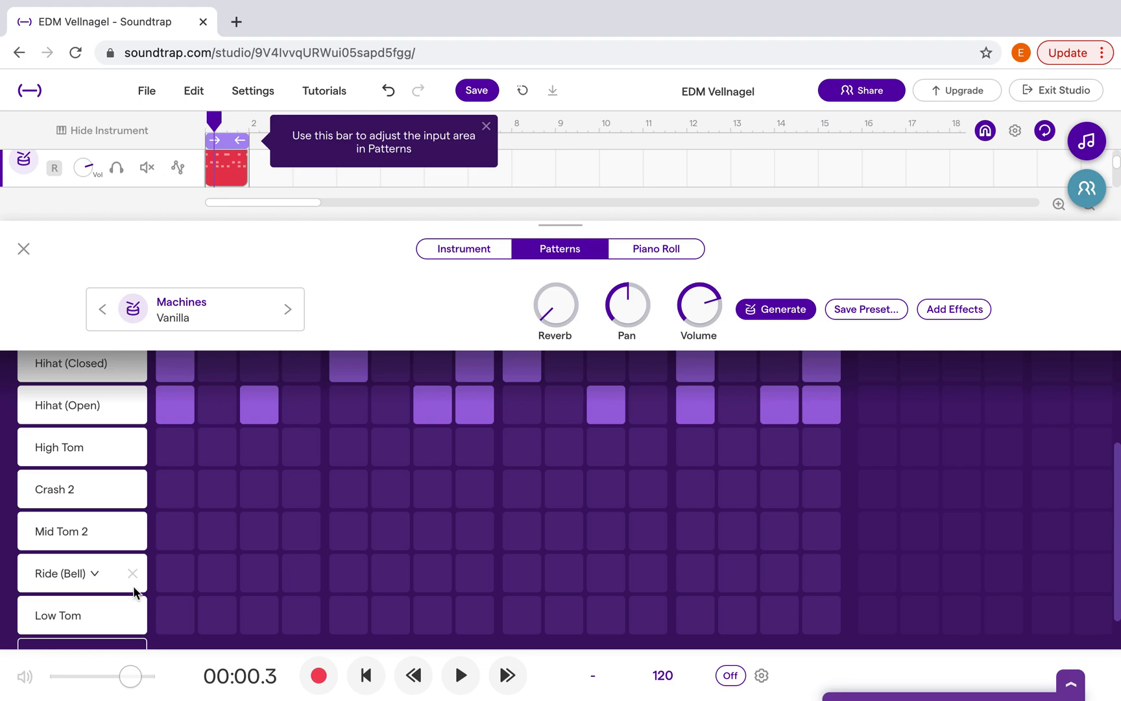
scroll(222, 573, up, 3)
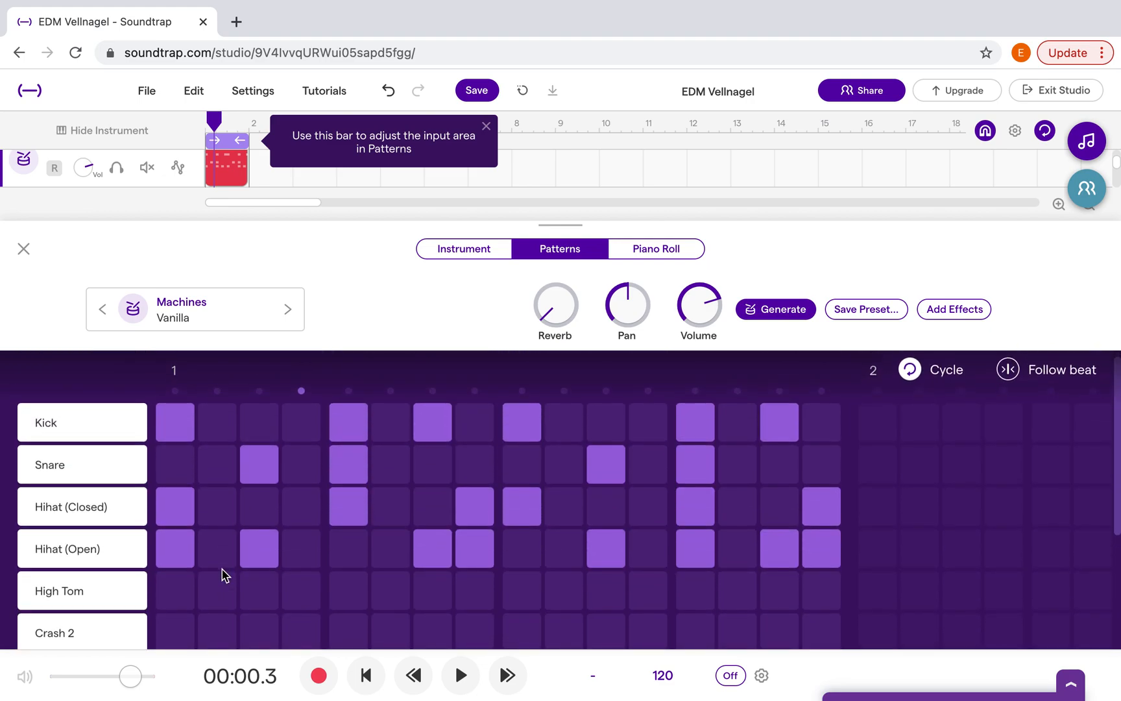
click(133, 592)
click(133, 591)
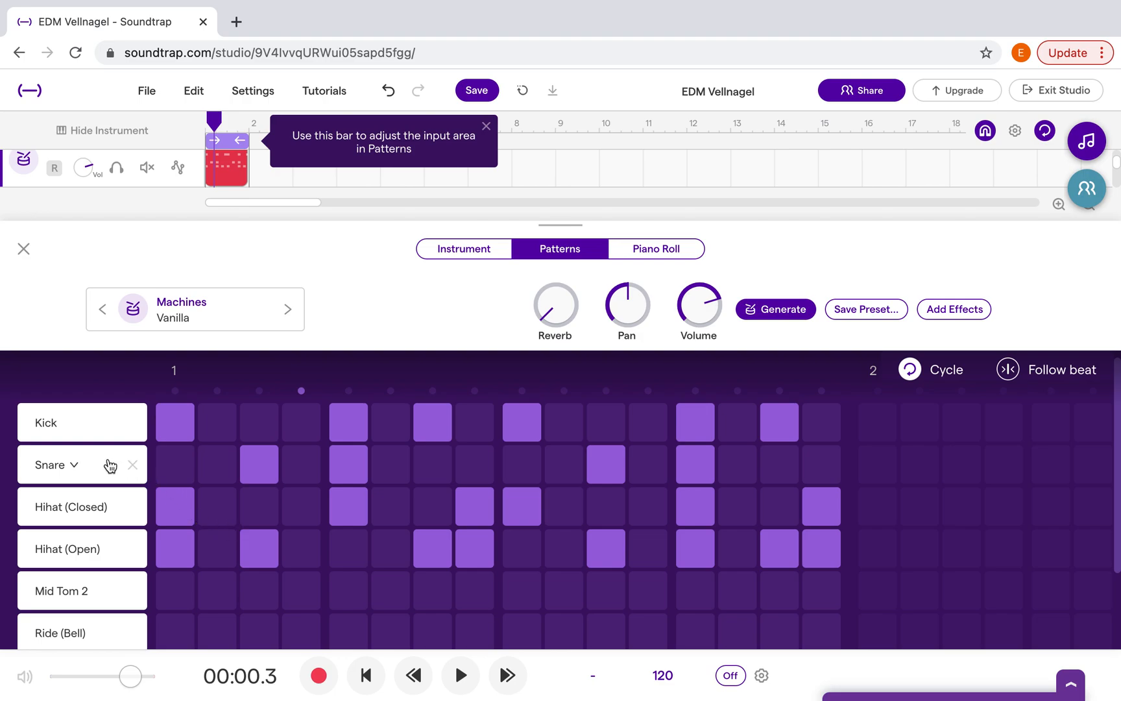
Preview drum presets, load the XX preset from Machines, and play the beat with it
click(182, 308)
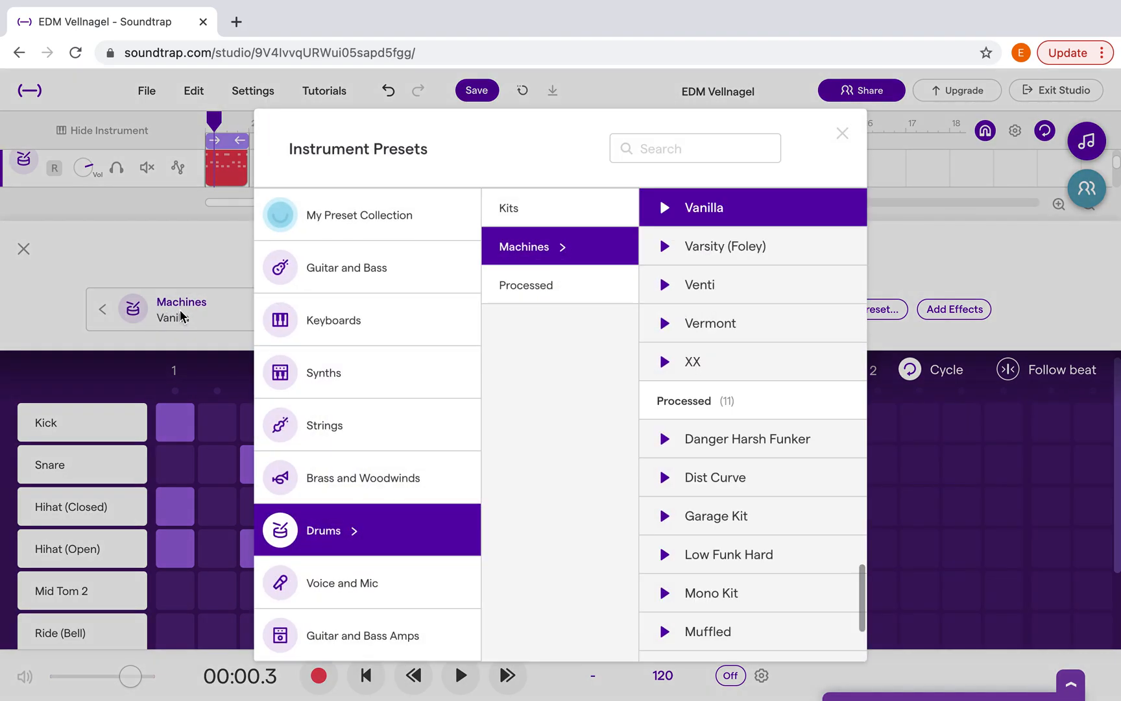
scroll(710, 321, up, 2)
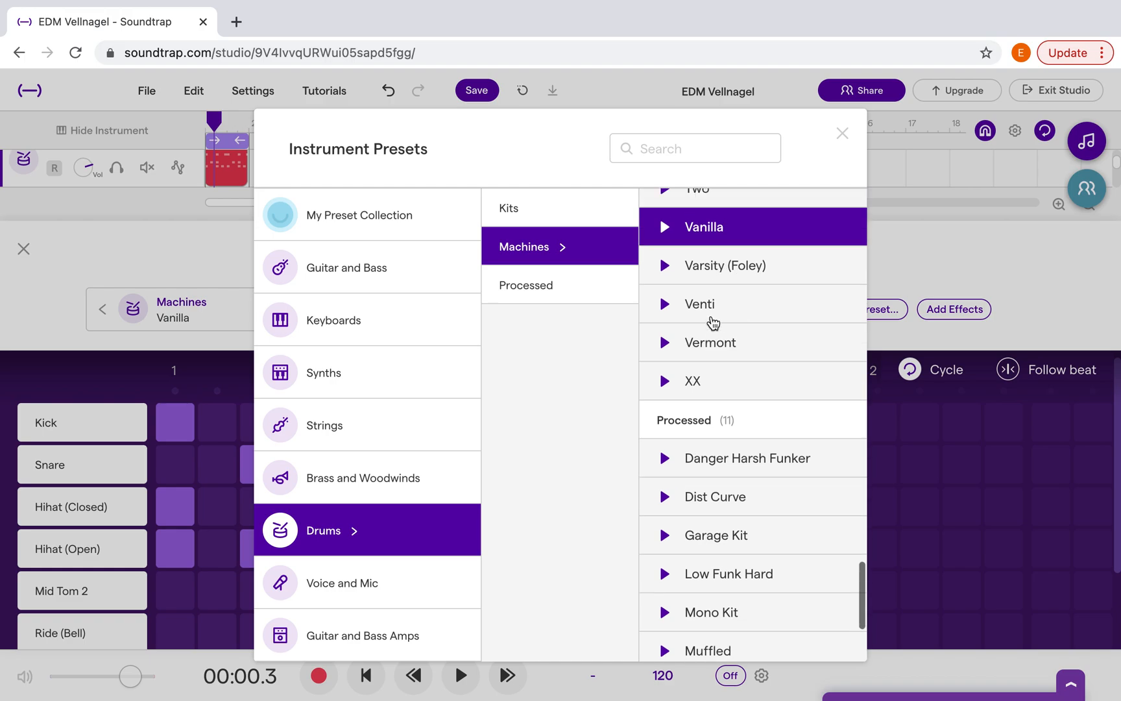
scroll(712, 321, down, 3)
scroll(711, 321, down, 1)
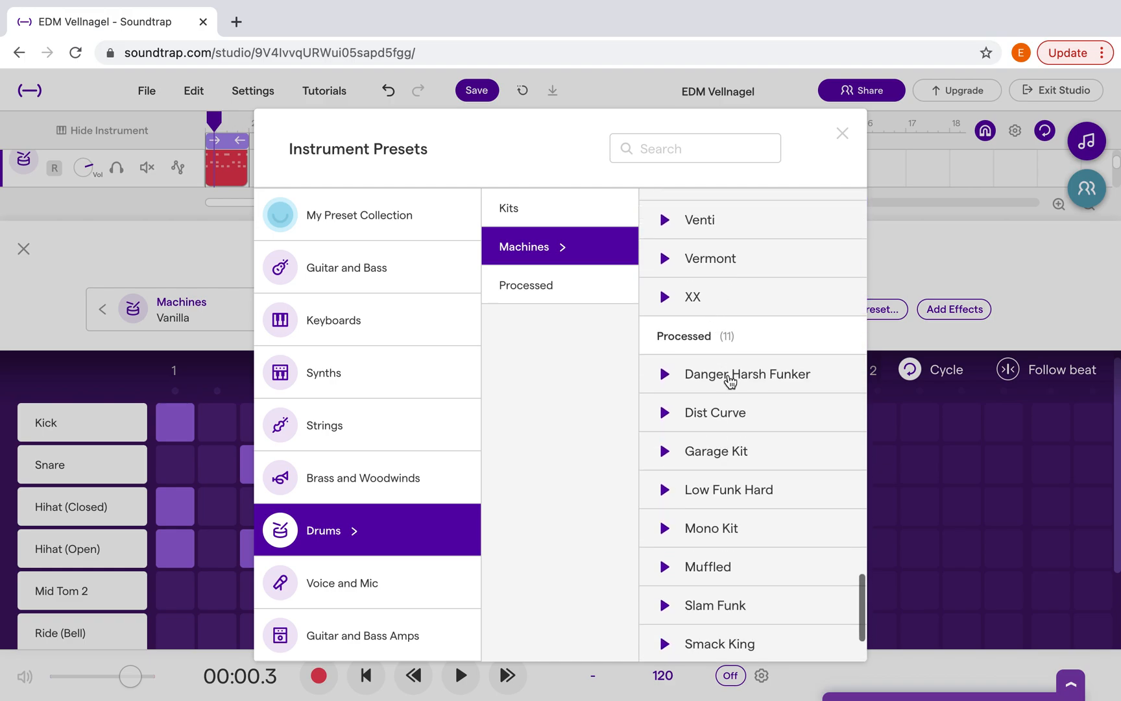
click(665, 419)
click(665, 418)
scroll(665, 419, up, 2)
click(664, 398)
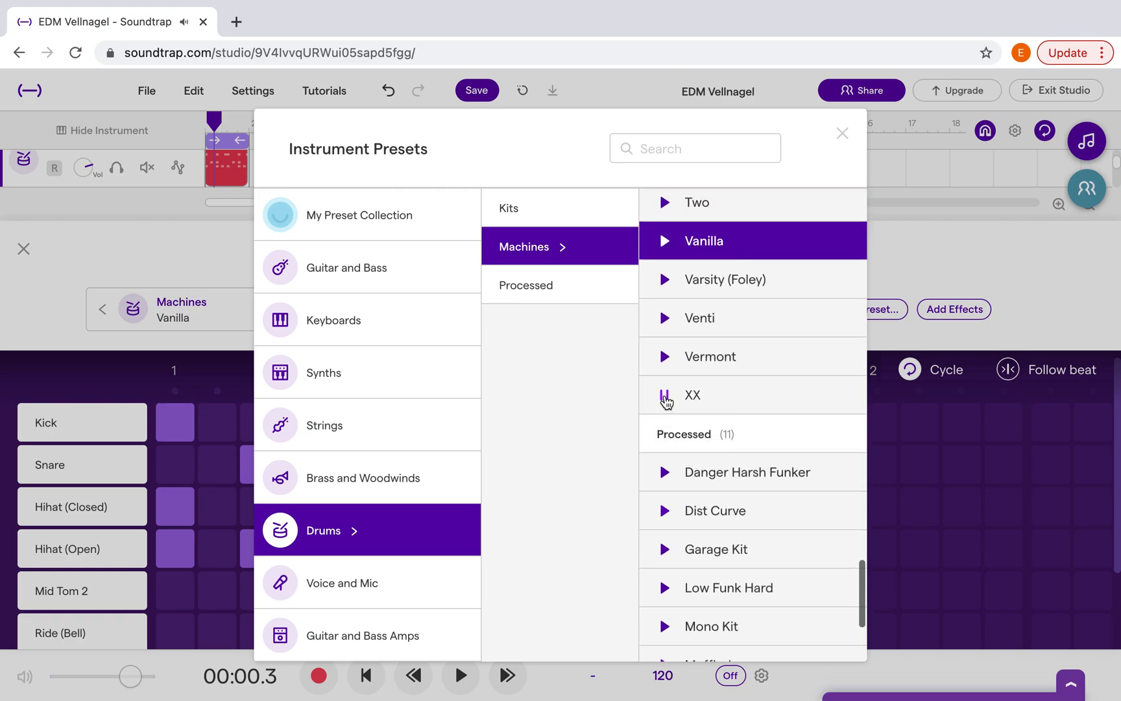
click(665, 399)
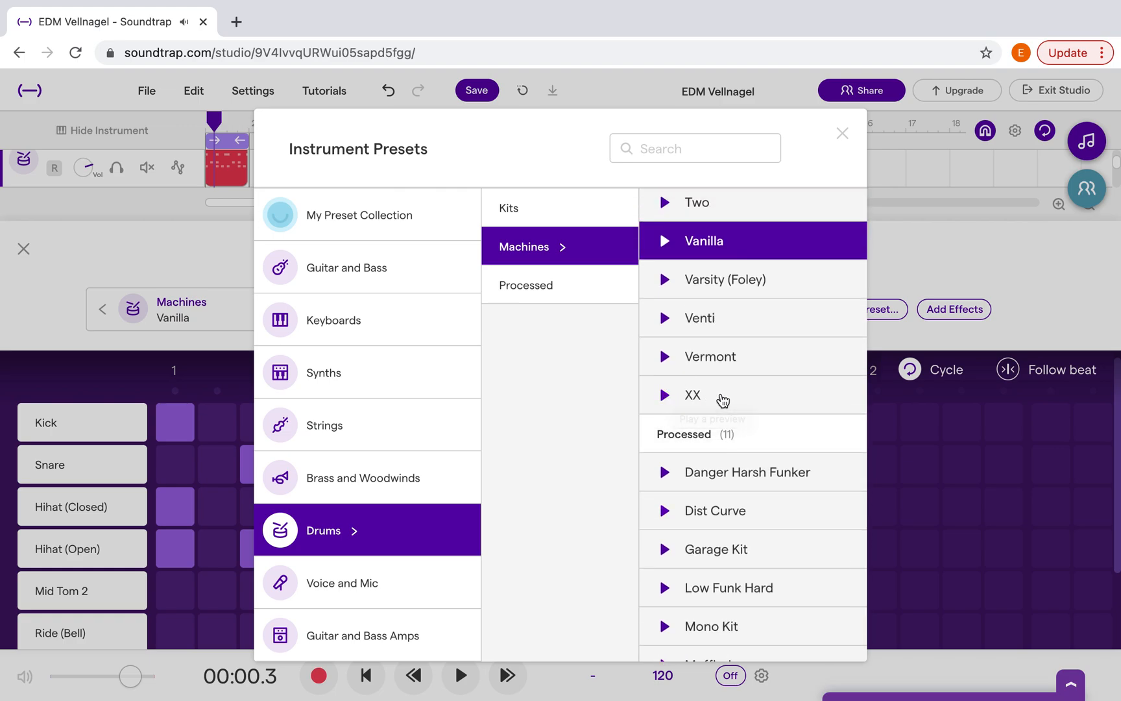
click(722, 401)
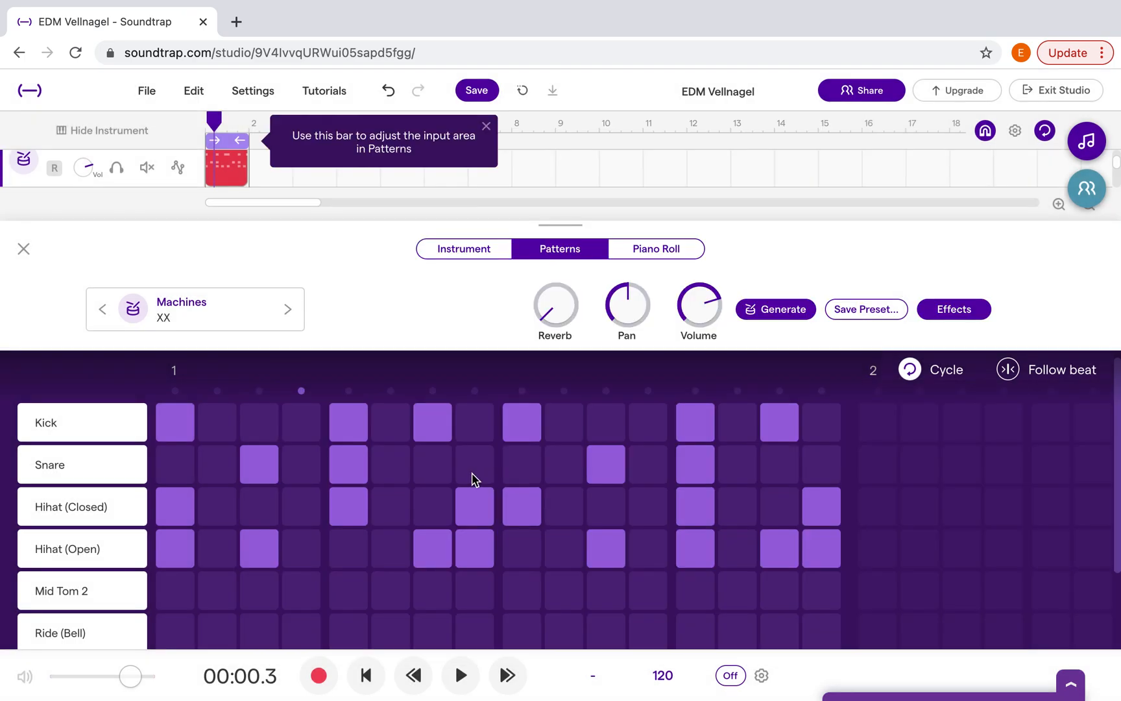
click(461, 677)
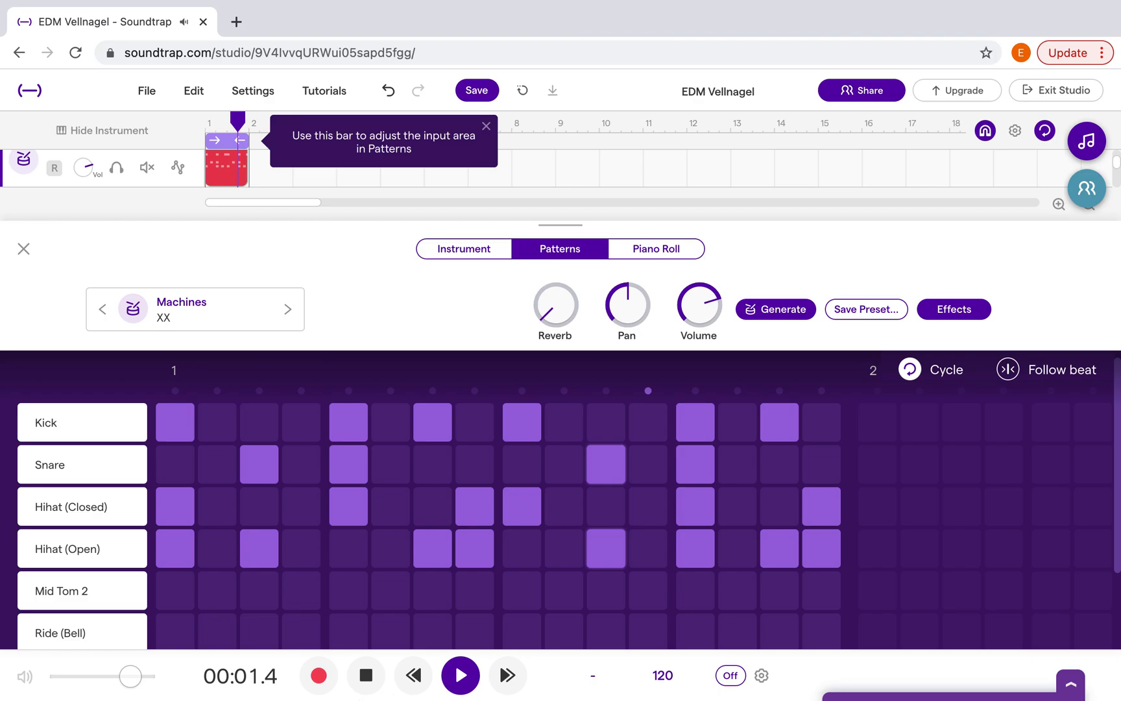
Try the Machines presets Terminal, Tasty, Swish, Raccoon, Purple Kit and Old School on the drum track while the beat plays
click(187, 310)
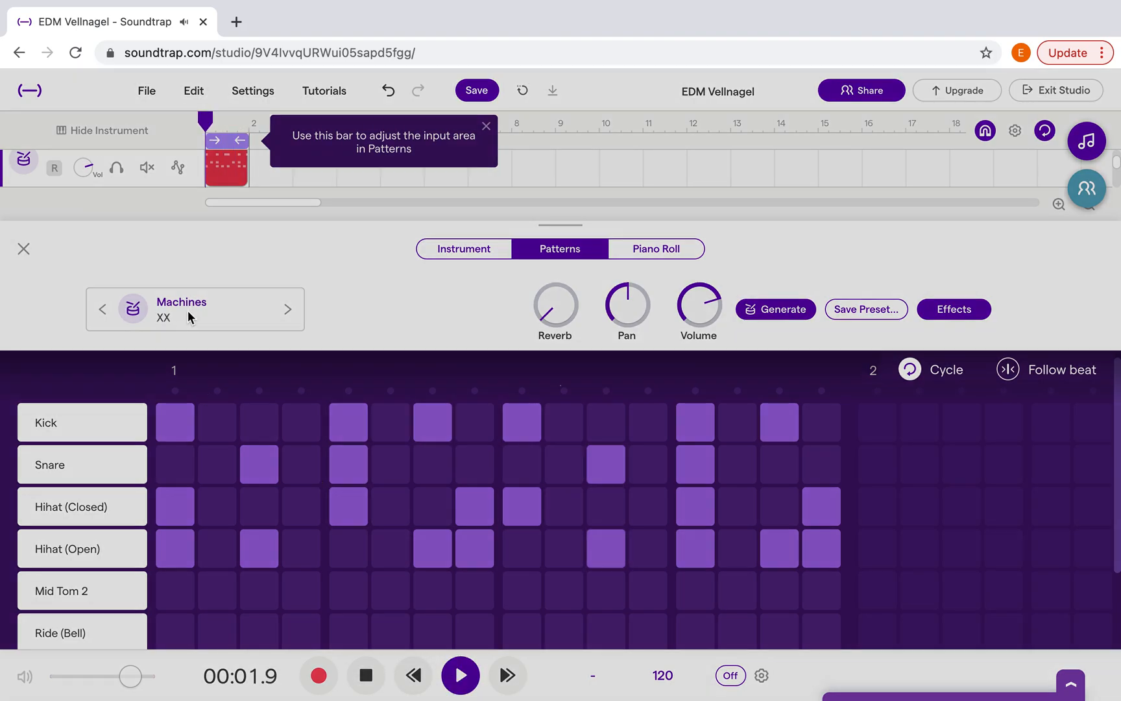
scroll(674, 357, up, 5)
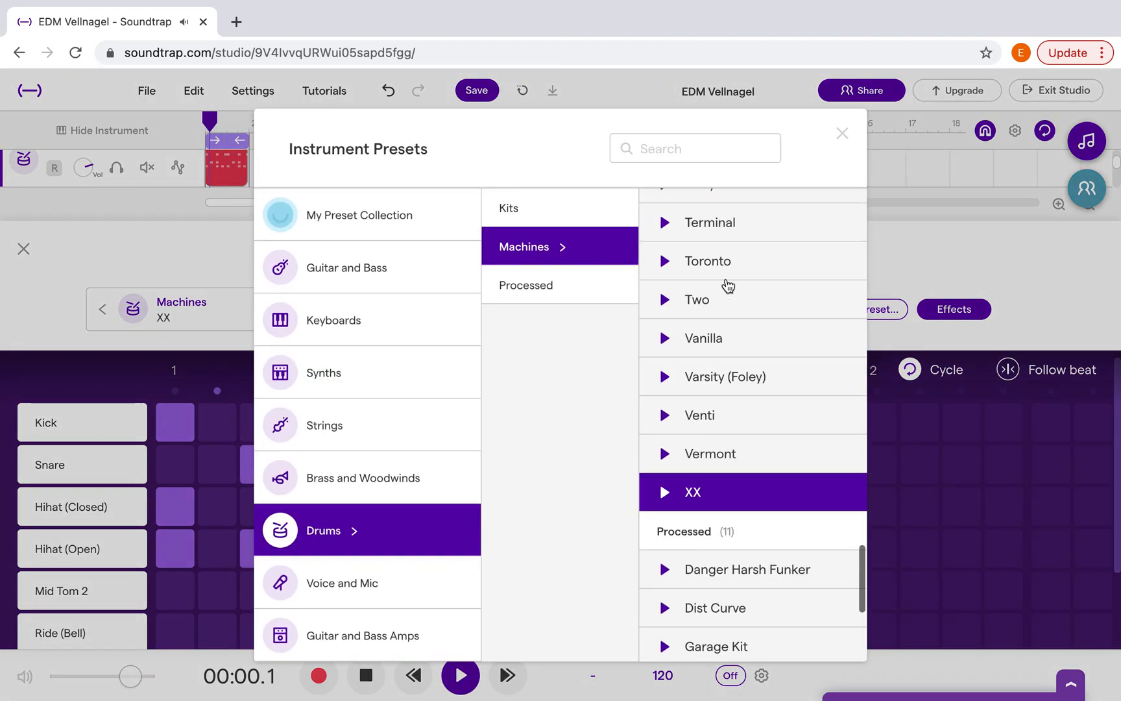
click(730, 308)
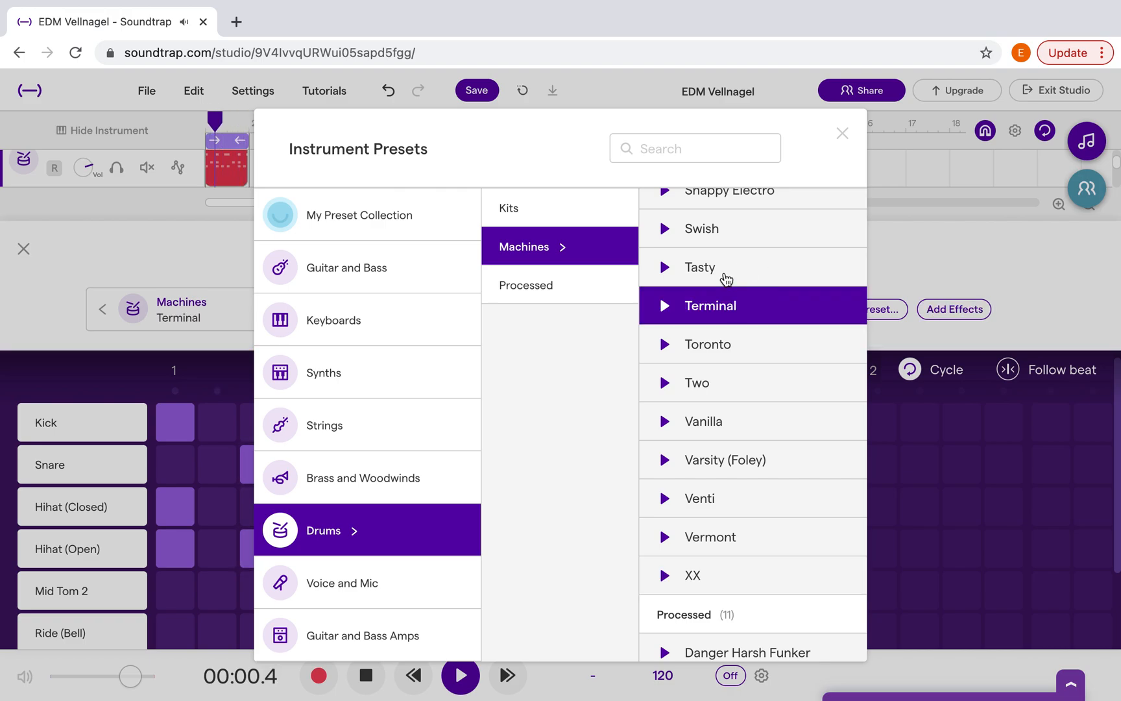
click(726, 279)
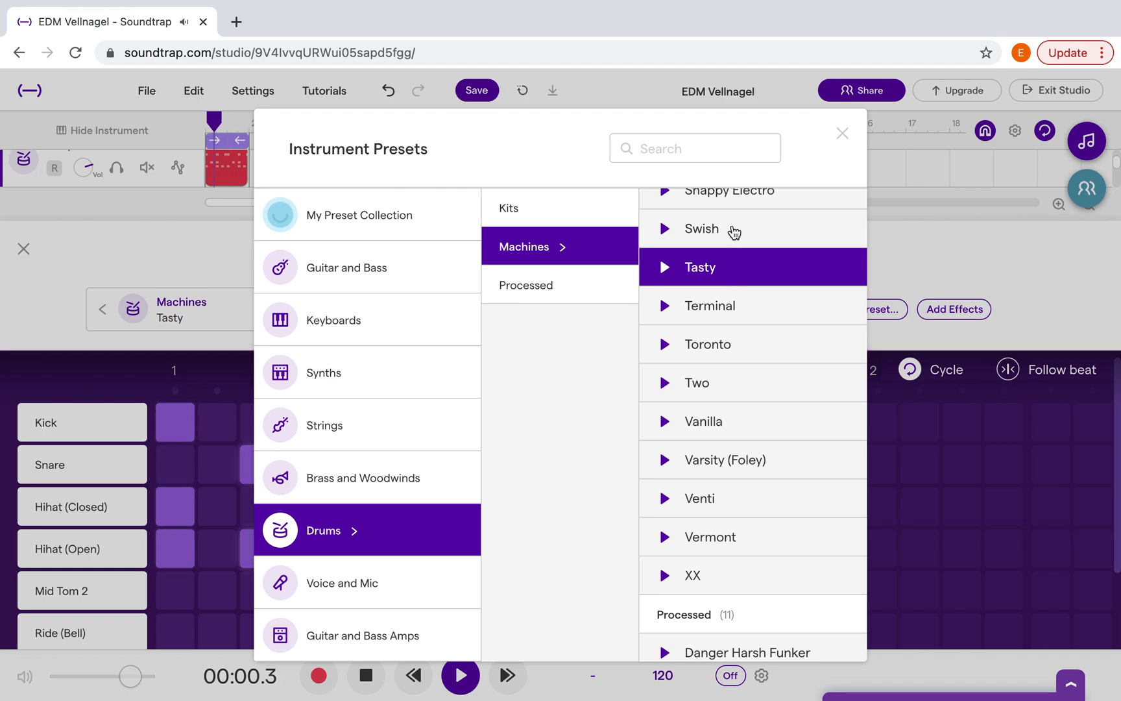
click(734, 231)
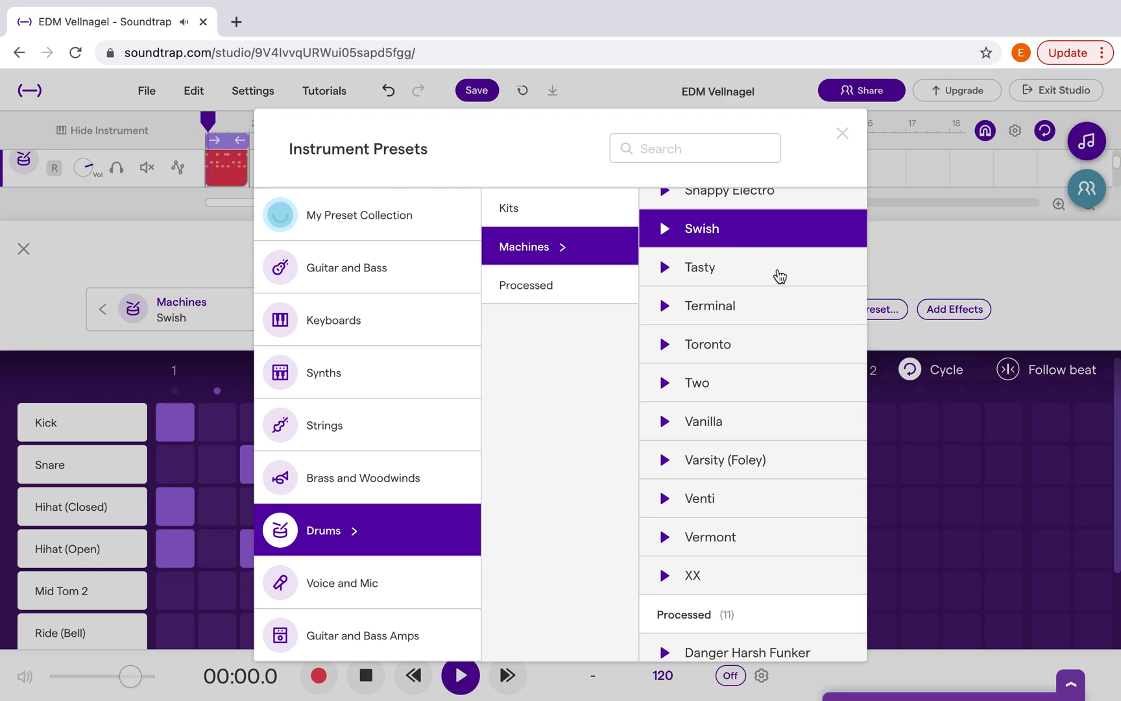
scroll(780, 276, up, 3)
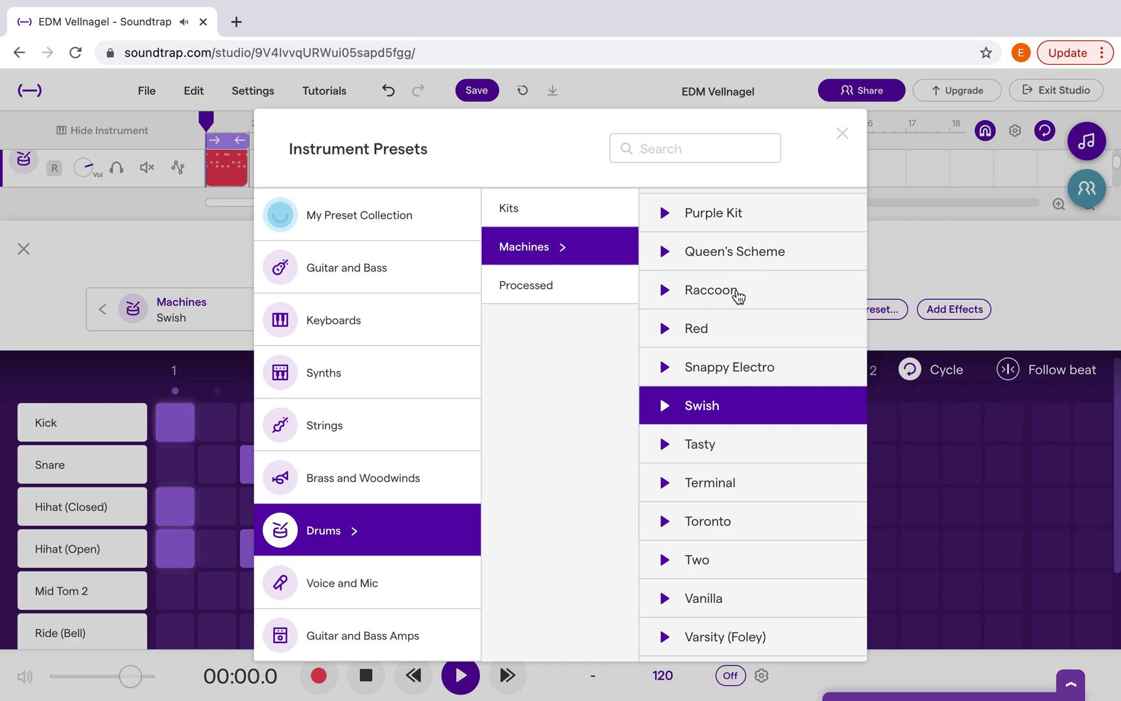
click(738, 294)
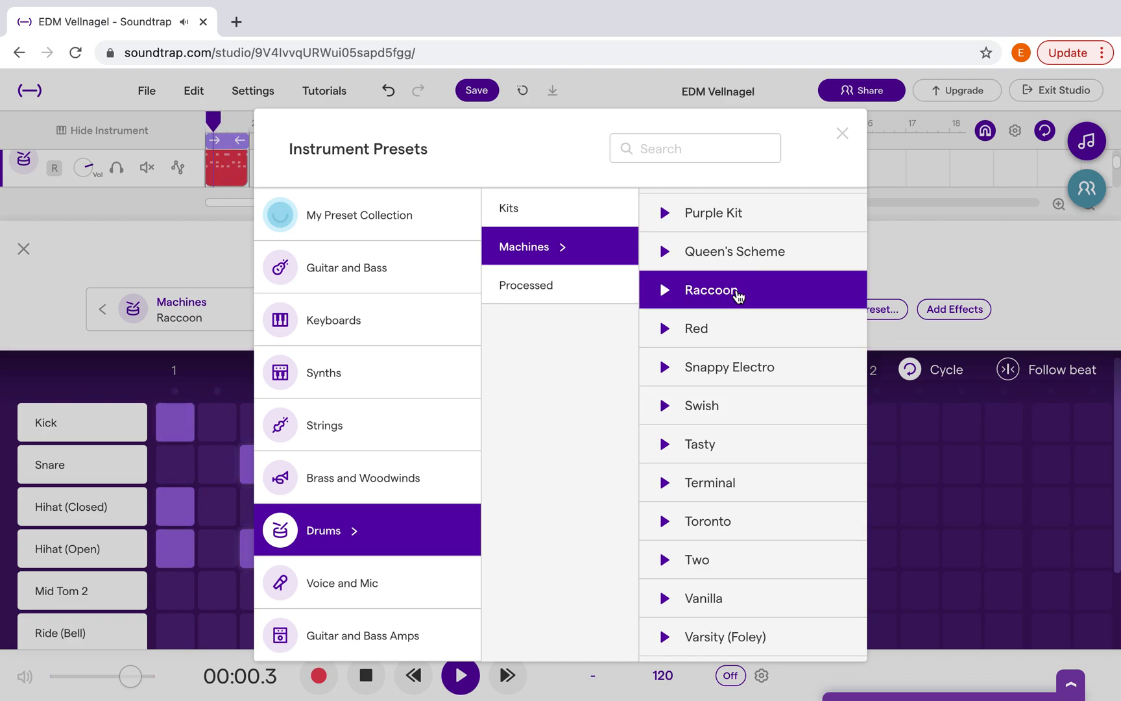
click(740, 229)
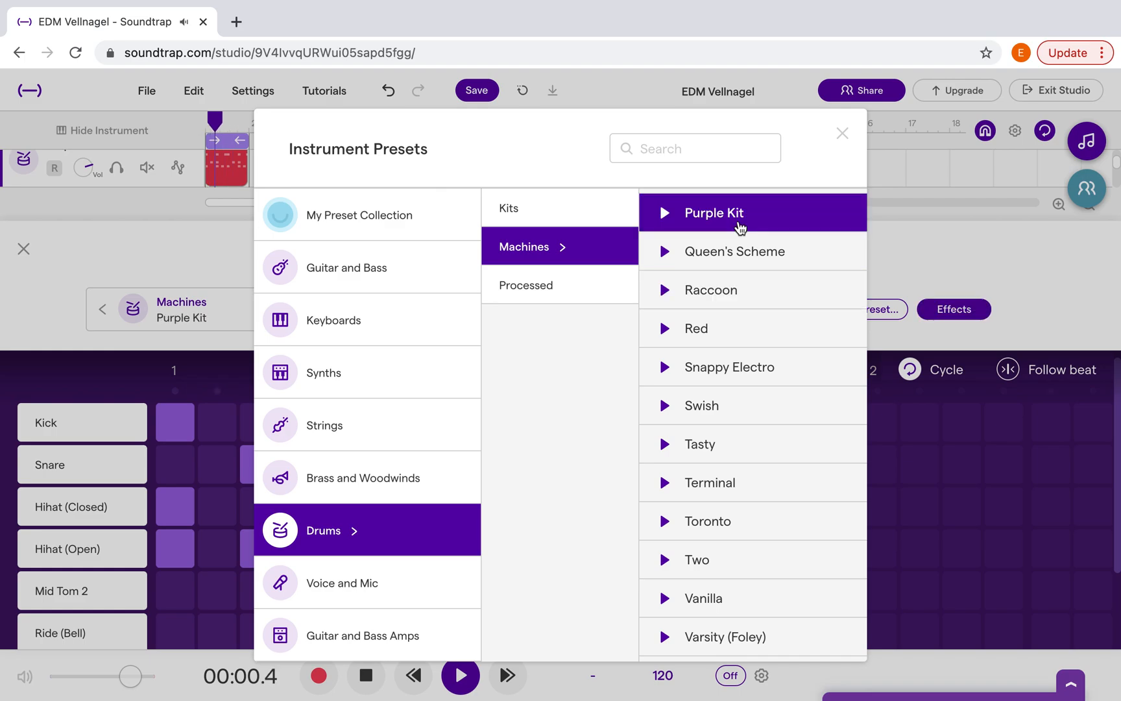
scroll(741, 228, up, 3)
click(725, 254)
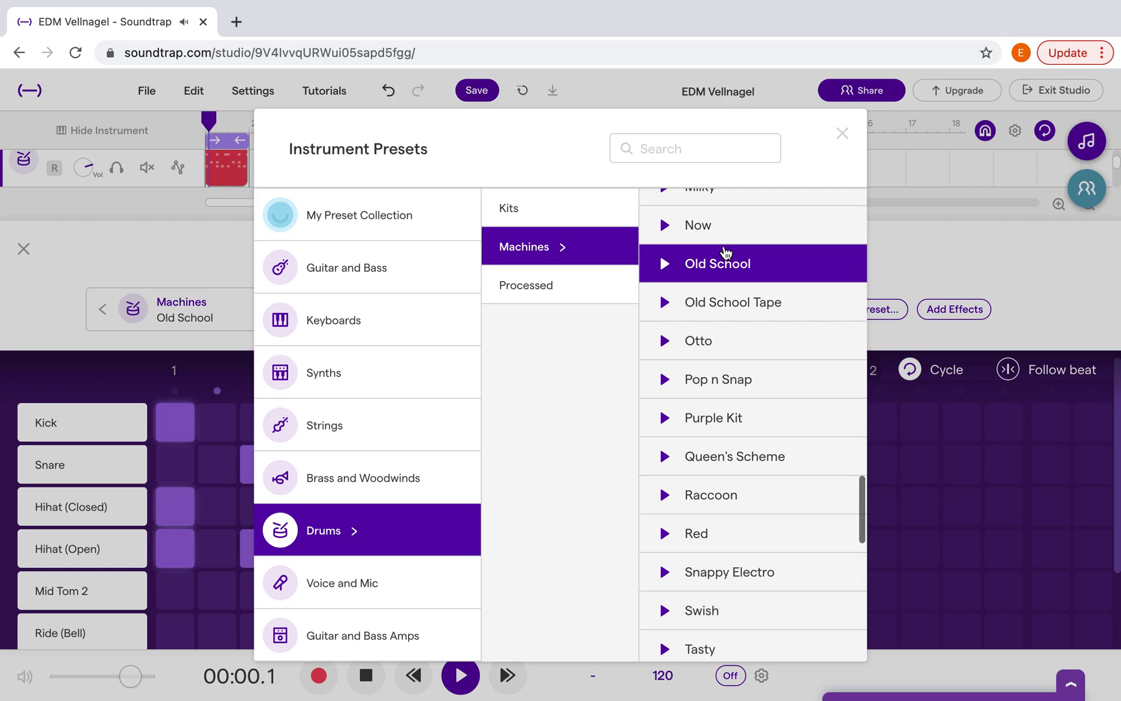
Switch the drum track to the Now preset from Machines, and close the pattern editor with the playback paused
click(741, 234)
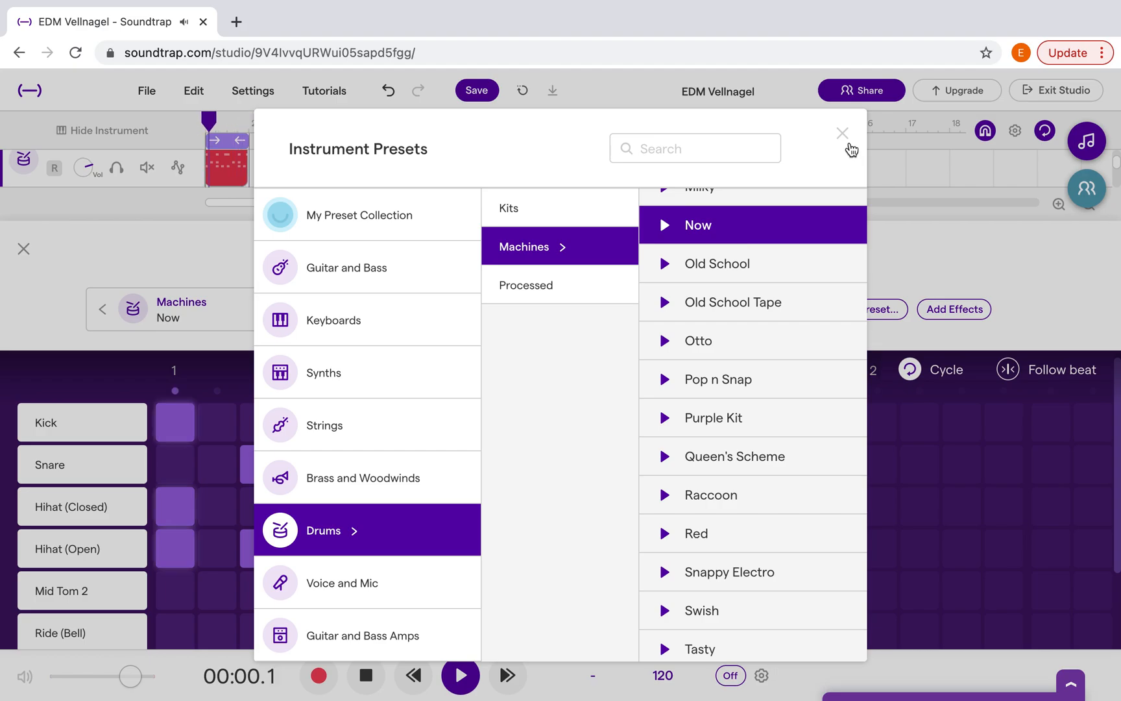
click(842, 134)
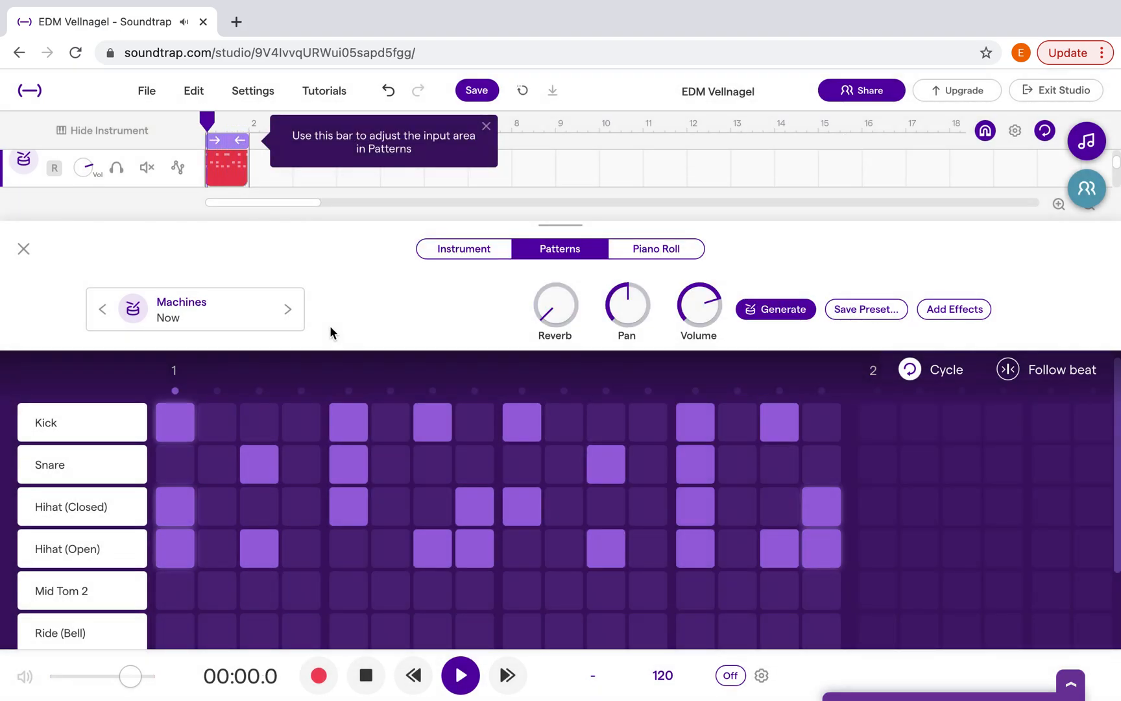
key(space)
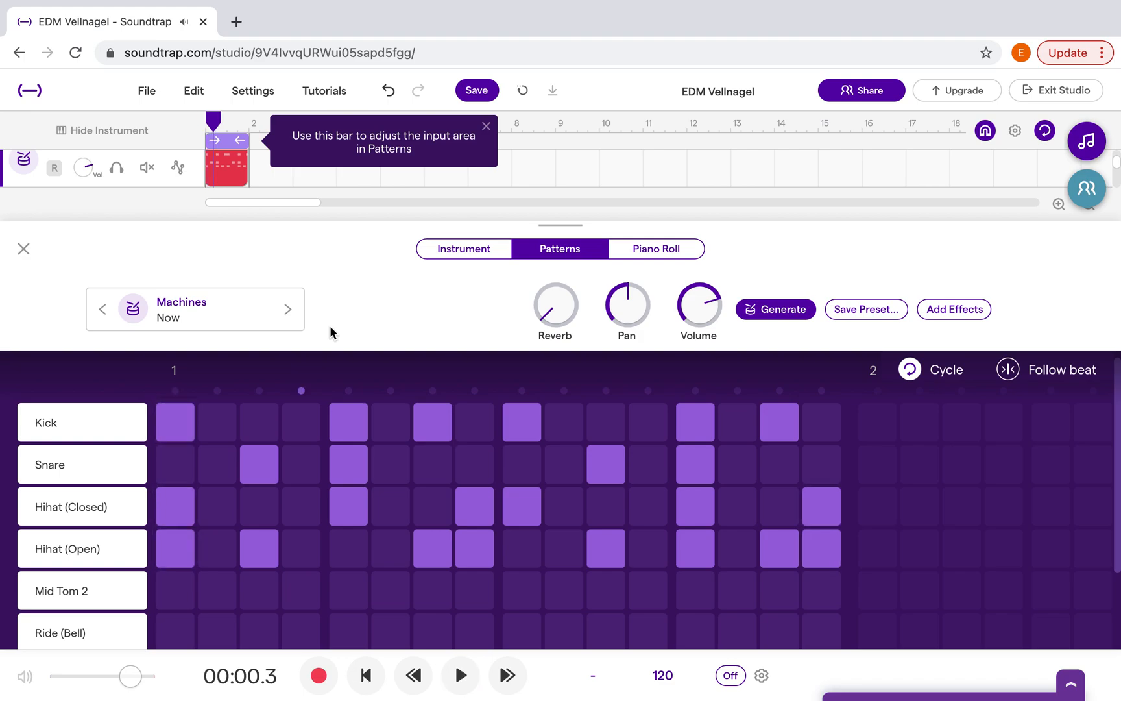
click(24, 250)
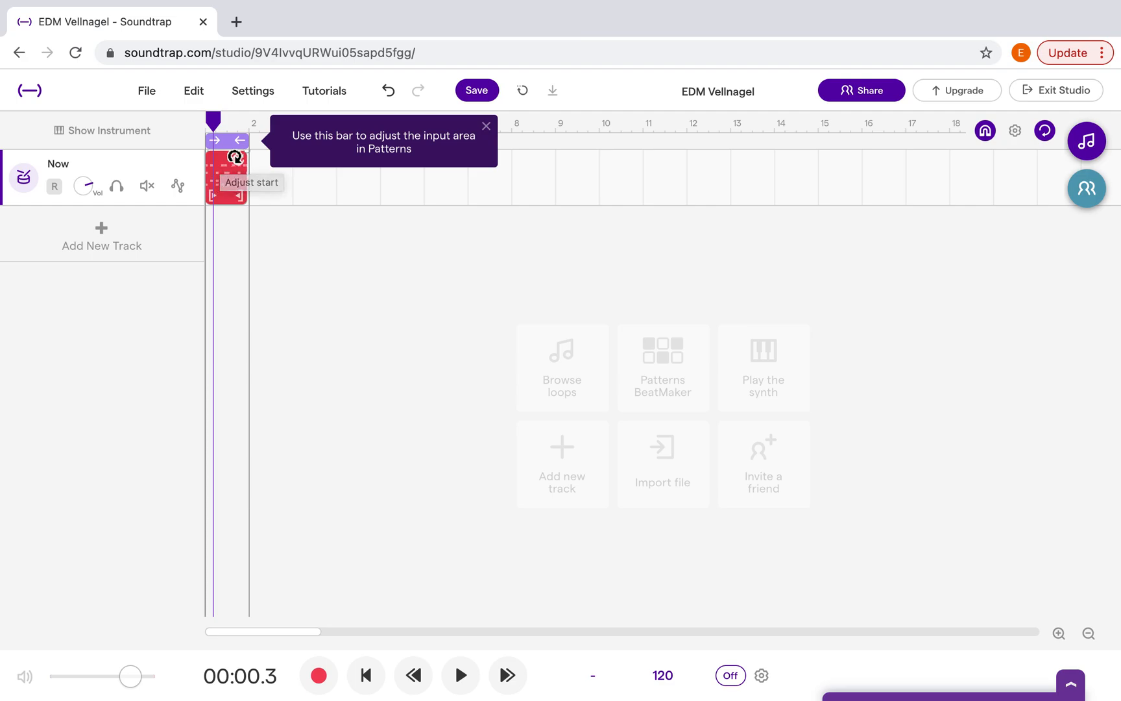